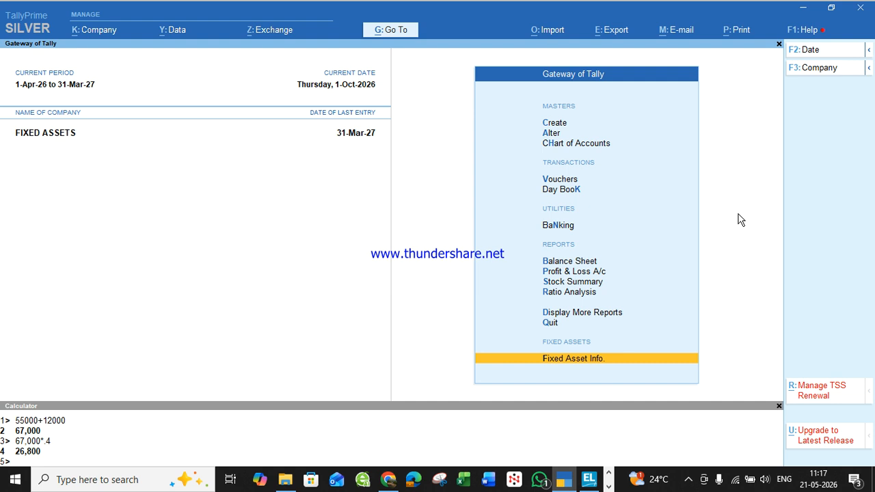
- View the list of fixed asset ledgers available for alteration, and close it without choosing one
key(Return)
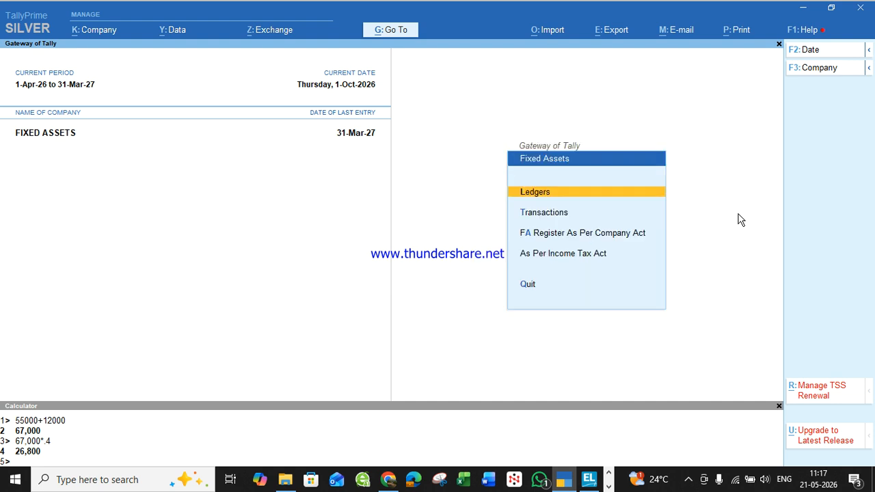
key(Return)
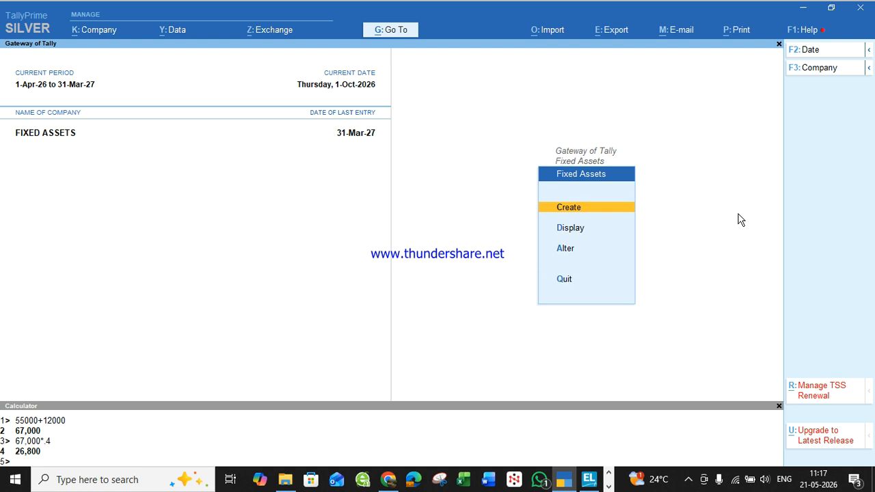
key(Down)
key(Down)
key(Return)
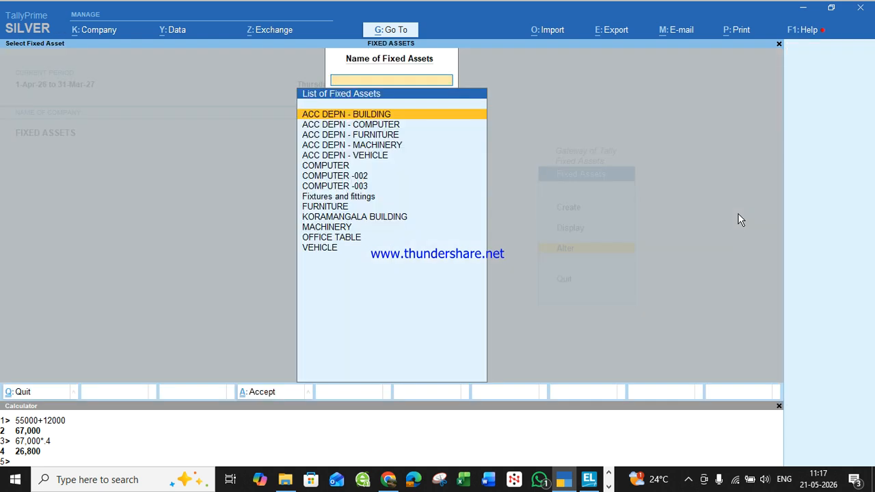
key(Escape)
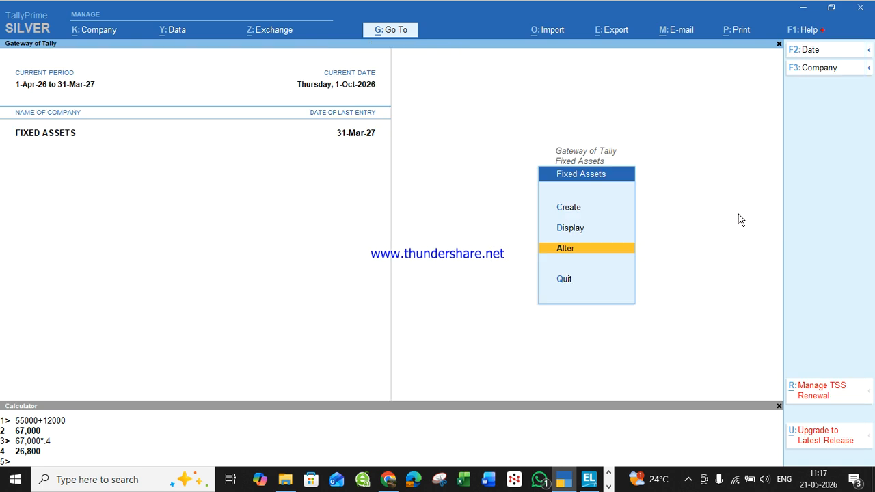
key(Escape)
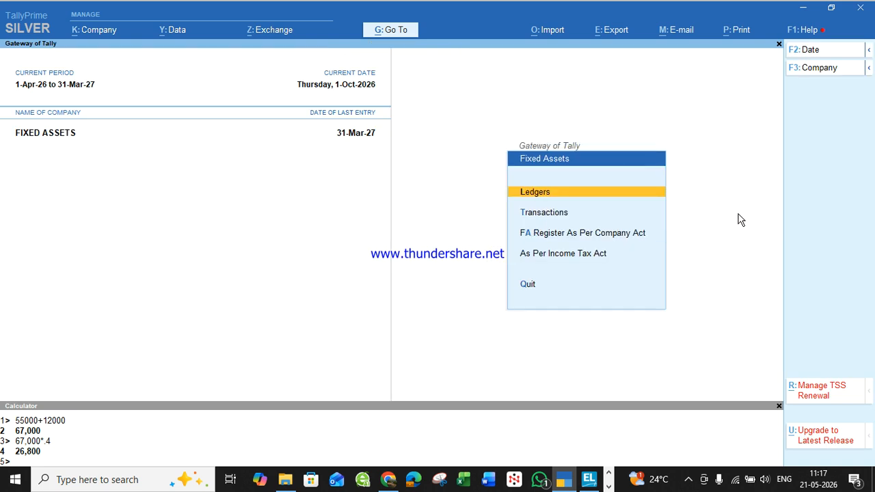
- Look through the fixed asset transaction types, from Purchase to Depreciation
key(Down)
key(Return)
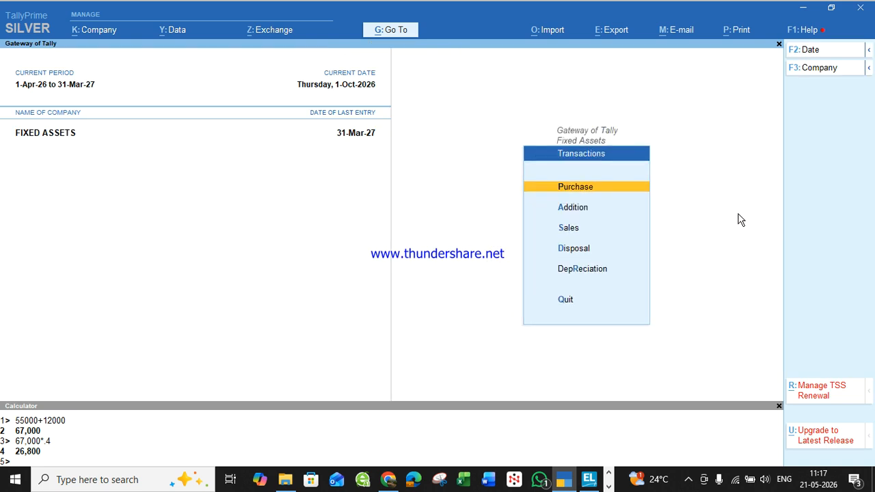
key(Down)
key(Down)
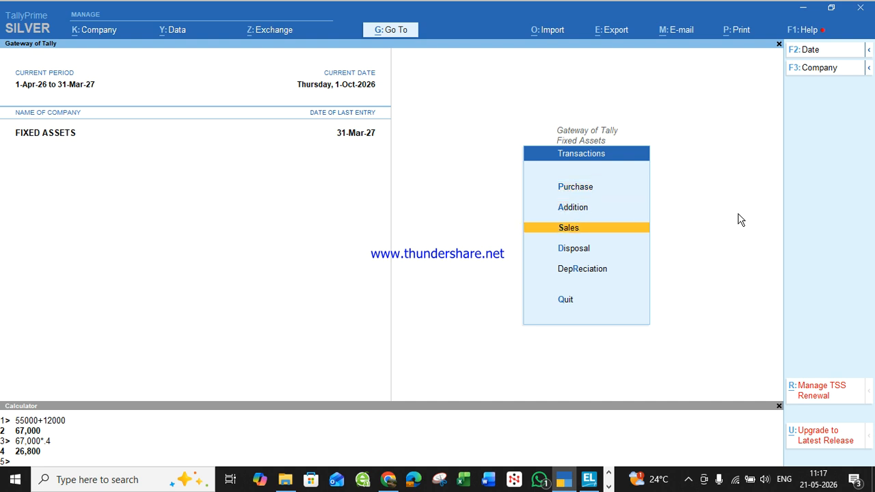
key(Down)
key(Down)
key(Escape)
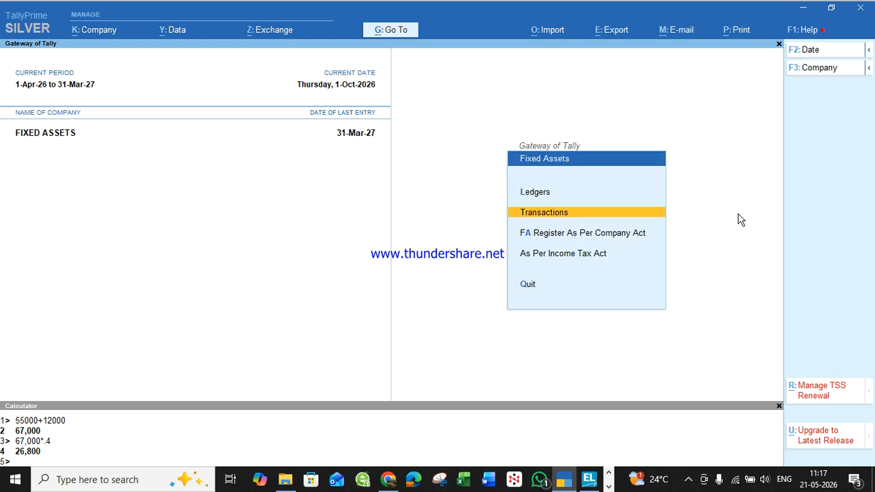
- Display the Company Act fixed asset register for the Computers & Printers group
key(Down)
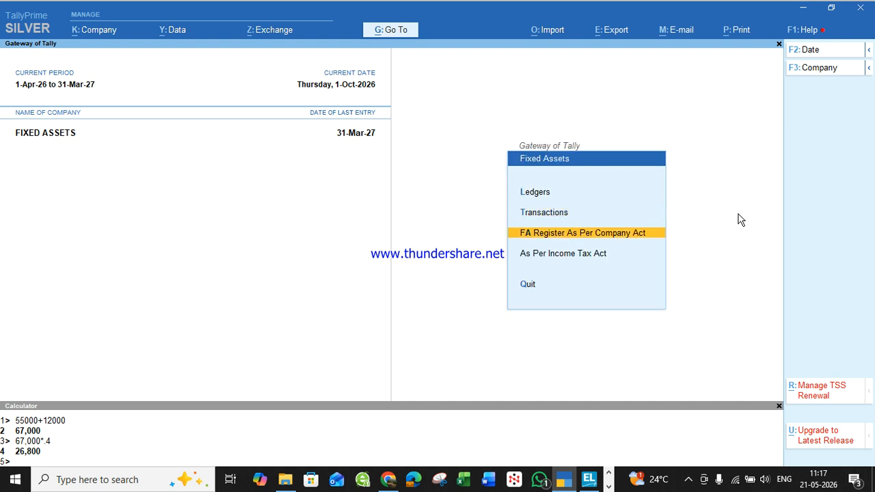
key(Return)
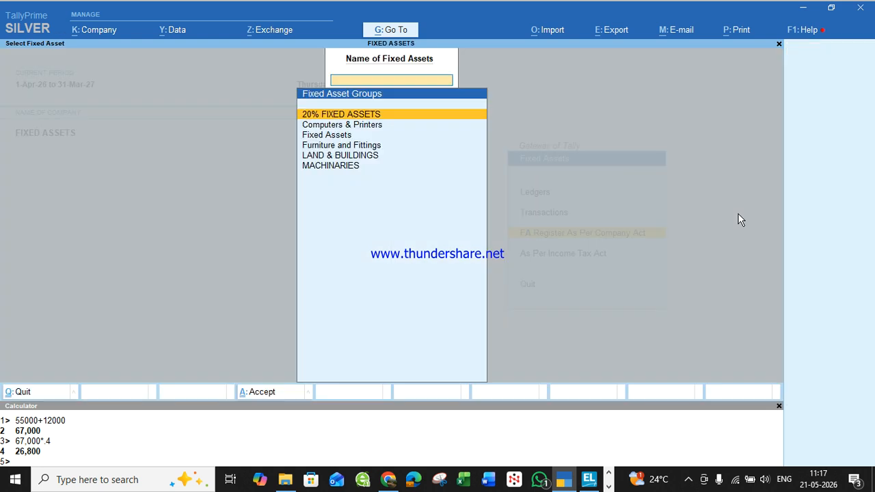
key(Down)
key(Return)
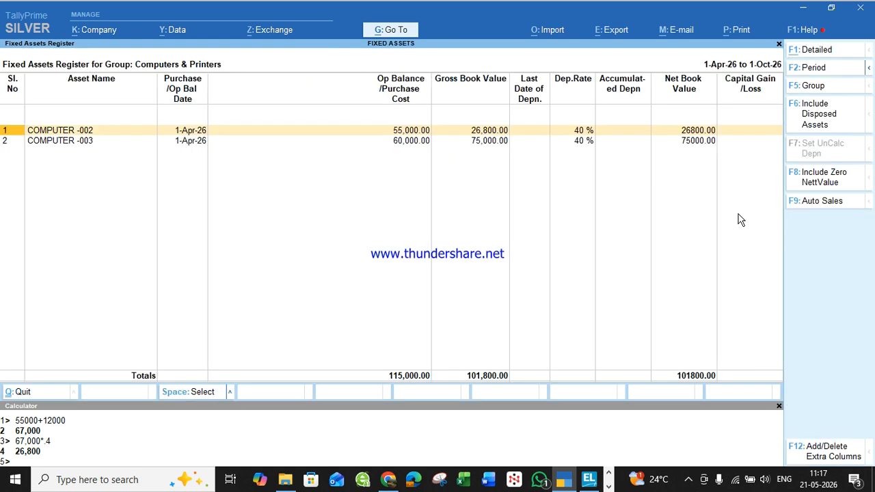
key(Right)
key(Right)
key(Right)
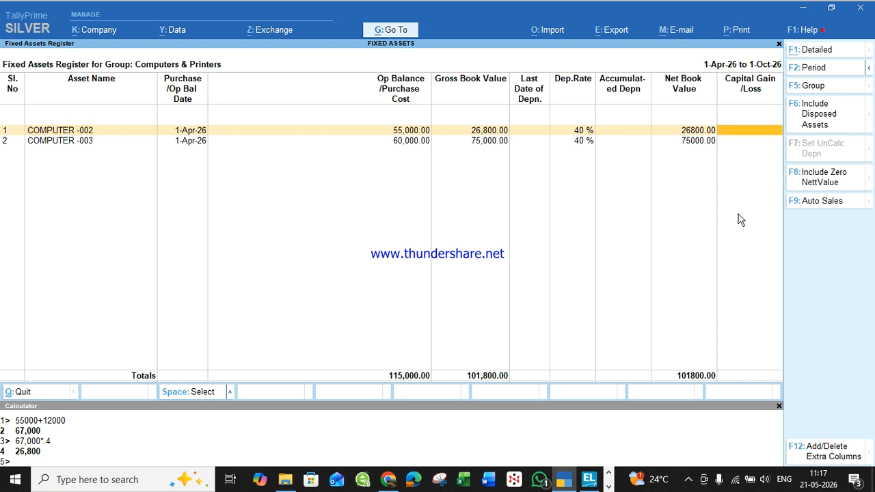
- Configure the register to show the AssetID, Life of Asset, Addition and Sales Value columns
key(F12)
text(y)
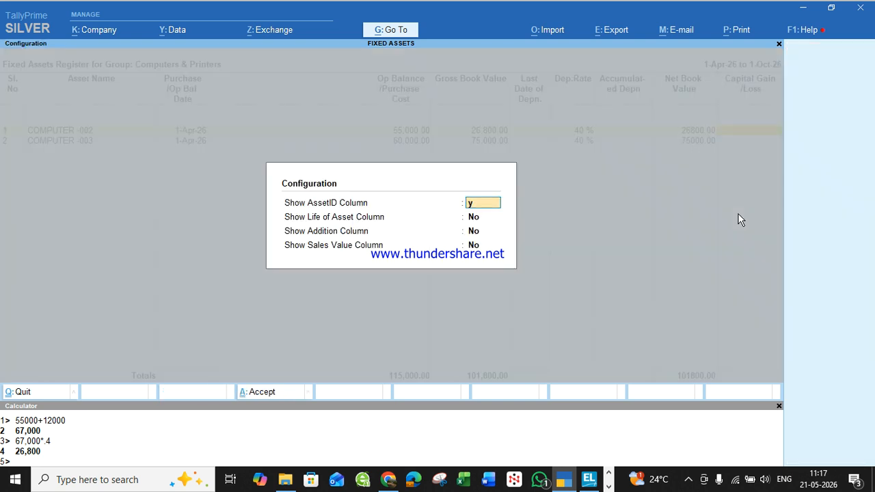
key(Return)
text(y)
key(Return)
text(y)
key(Return)
text(y)
key(Return)
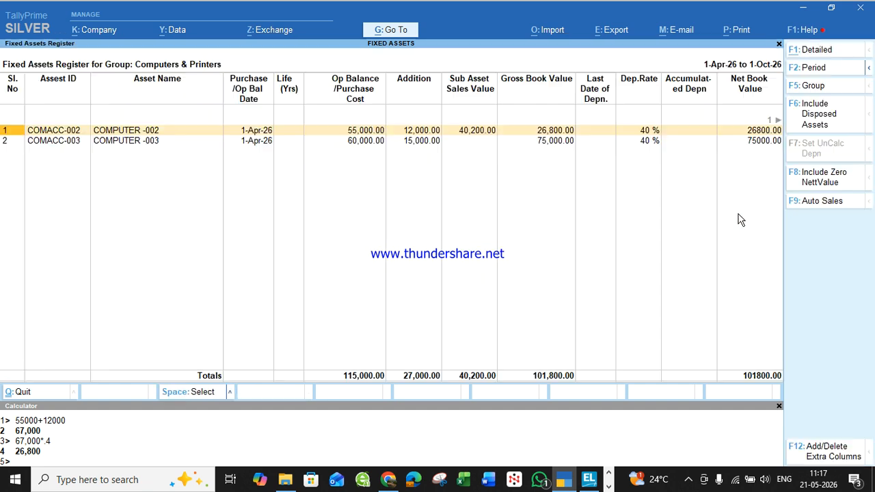
- Examine the COMPUTER -002 row across all register columns, including its addition, sales value, gross book value and net book value
key(Right)
key(Right)
key(Right)
key(Right)
key(Right)
key(Right)
key(Right)
key(Right)
key(Right)
key(Right)
key(Right)
key(Right)
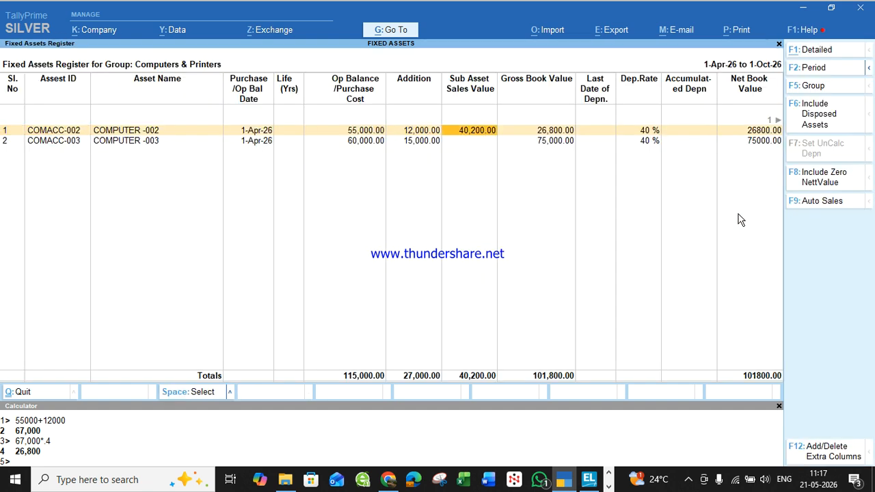
key(Left)
key(Left)
key(Left)
key(Left)
key(Left)
key(Left)
key(Left)
key(Left)
key(Left)
key(Left)
key(Left)
key(Left)
key(Left)
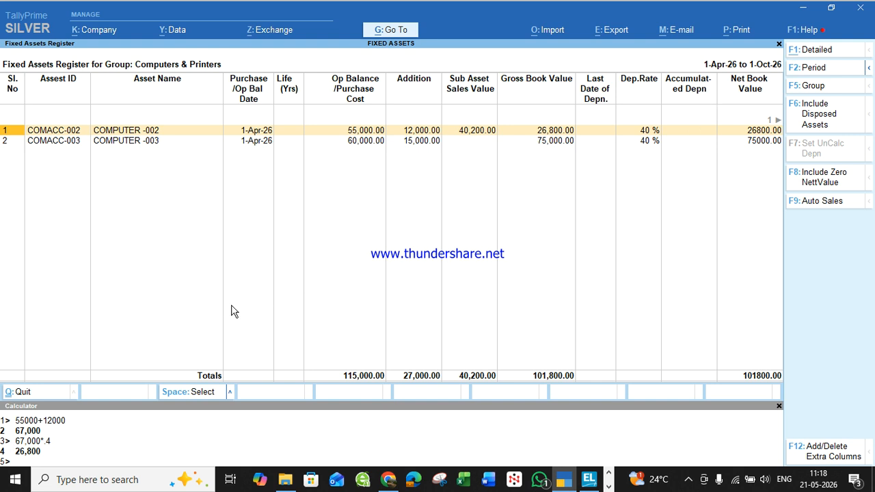
- Leave the register and view the depreciation chart as per the Income Tax Act
key(Escape)
key(Escape)
key(Down)
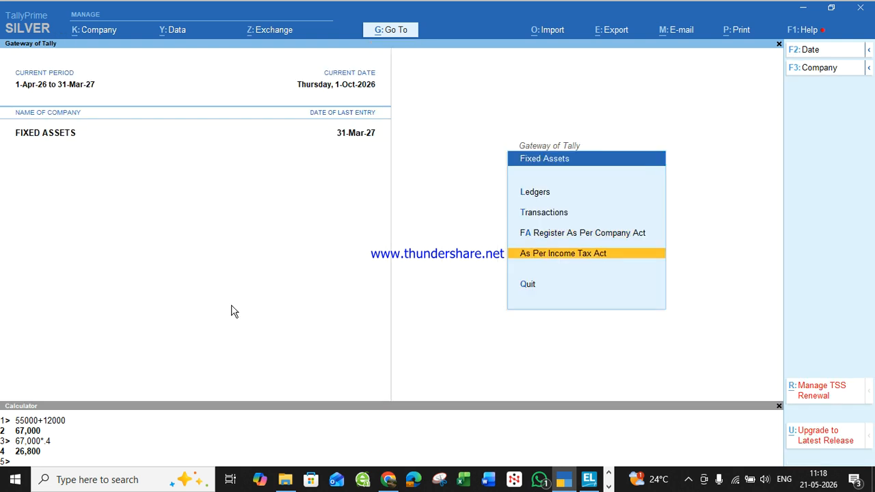
key(Return)
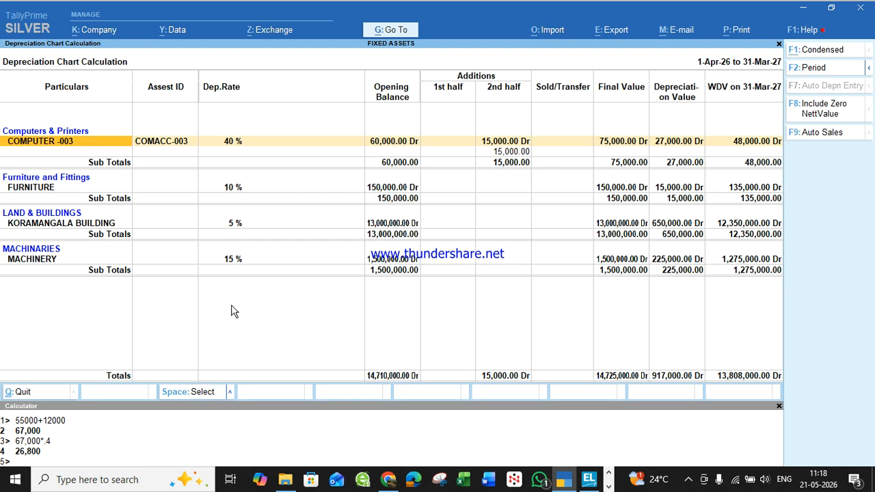
key(Escape)
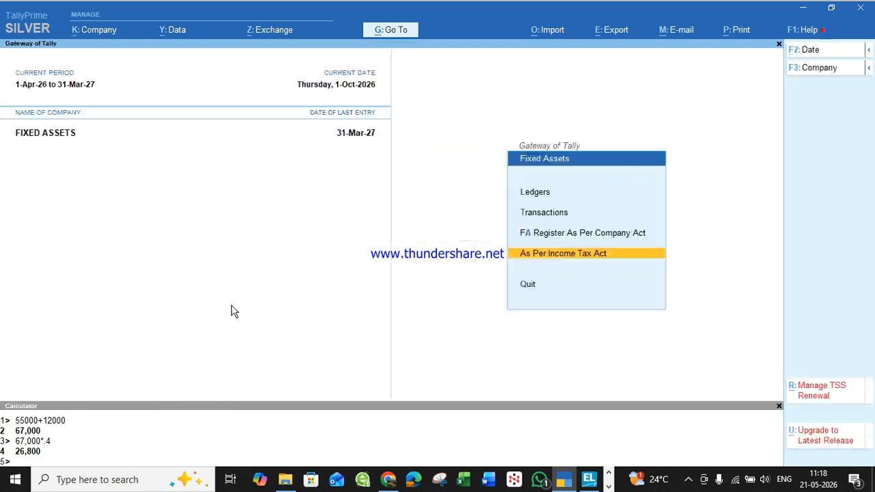
key(Up)
key(Up)
key(Up)
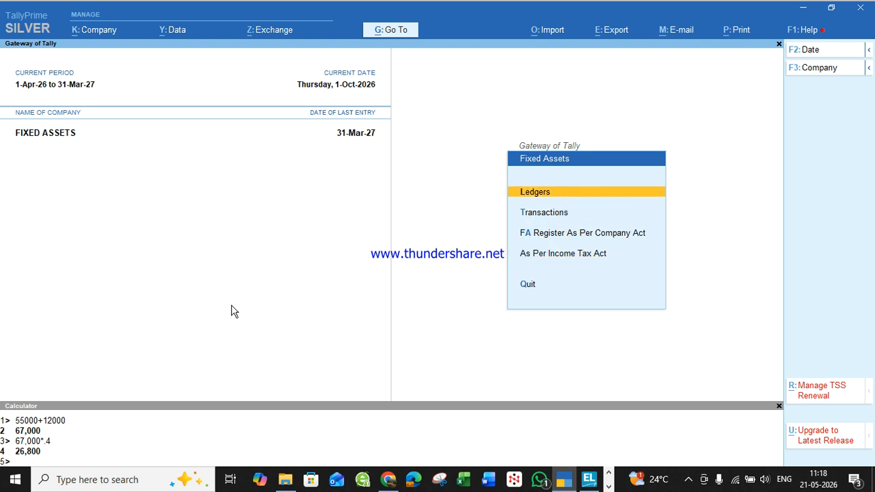
key(Return)
key(Escape)
- Open the Day Book for the period 1-4-2026 to 31-3-2027
key(Escape)
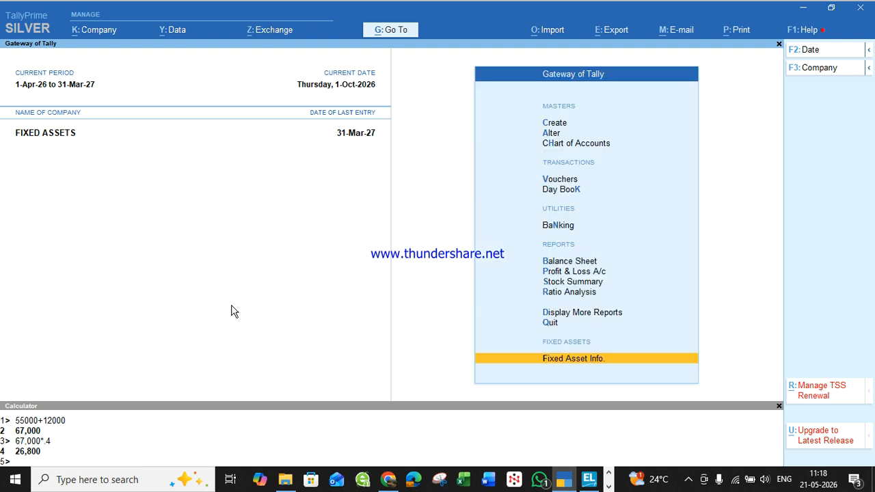
key(k)
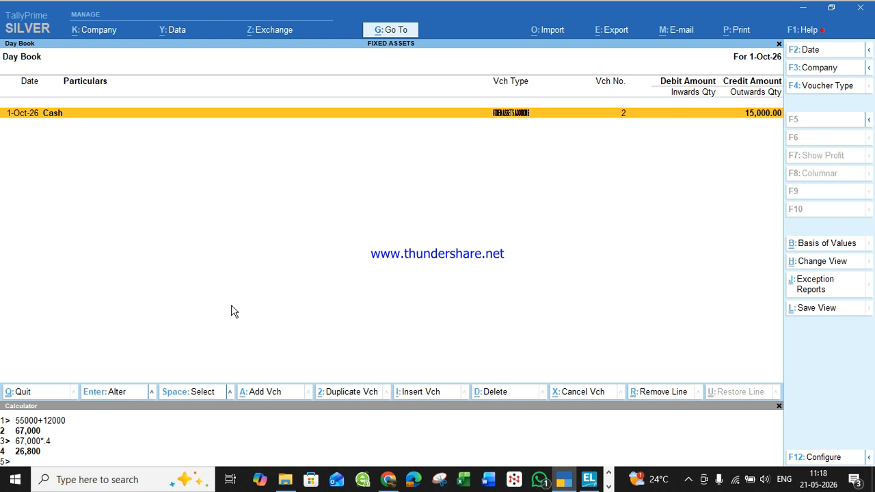
key(alt+F2)
text(1.1)
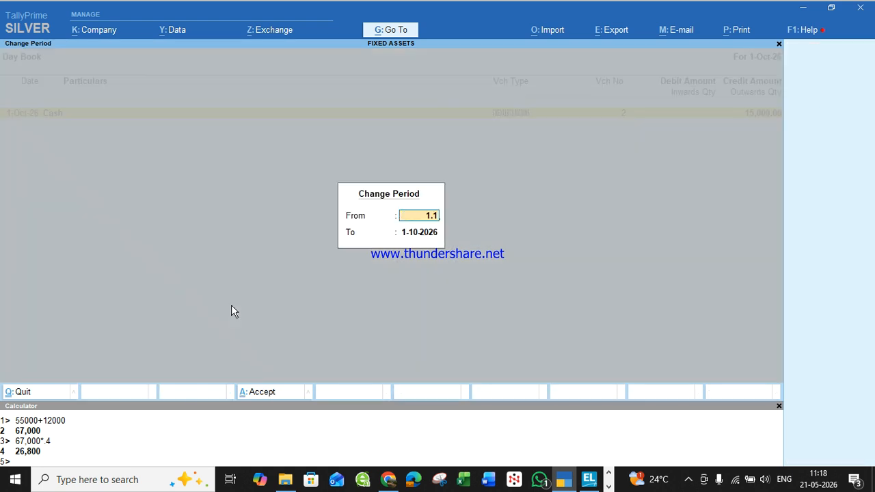
key(BackSpace)
key(BackSpace)
key(BackSpace)
text(1.4.26)
key(Return)
text(31.)
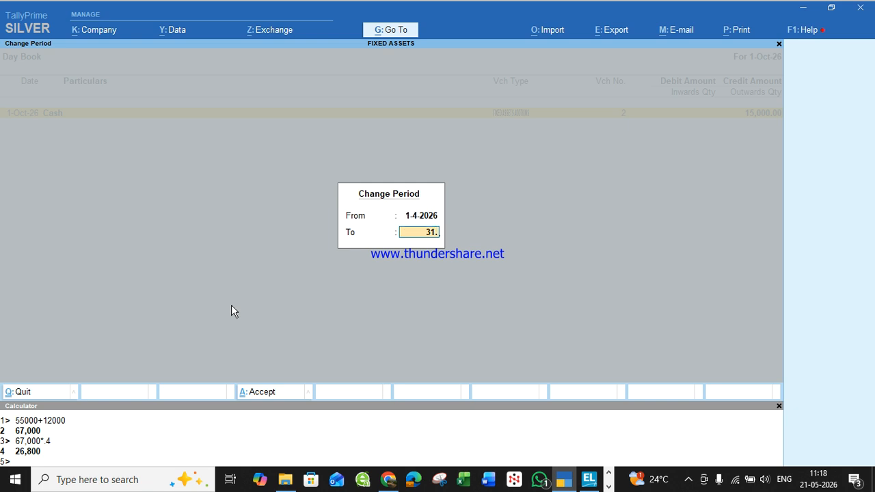
text(3.27)
key(Return)
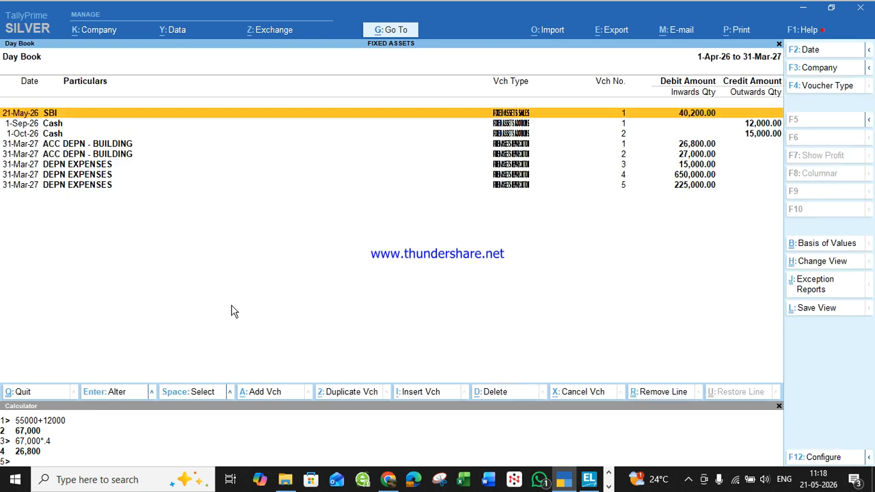
- Delete all vouchers listed in the Day Book and return to the Gateway of Tally
key(ctrl+space)
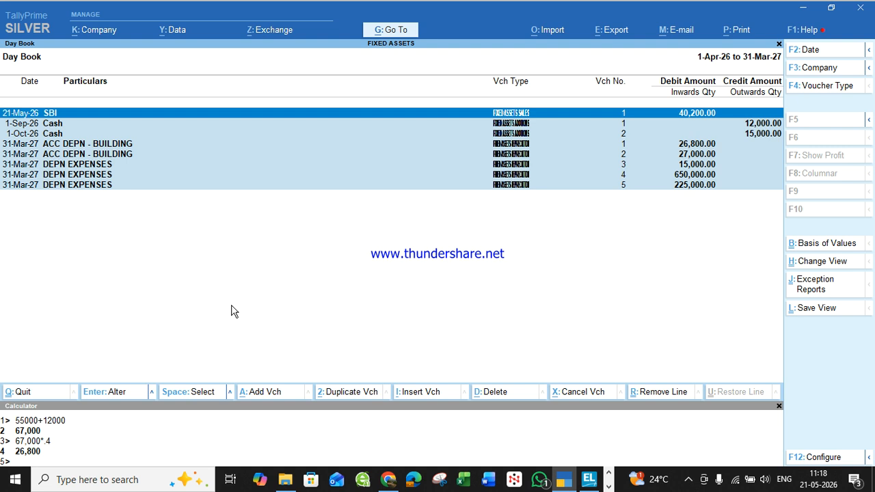
key(alt+d)
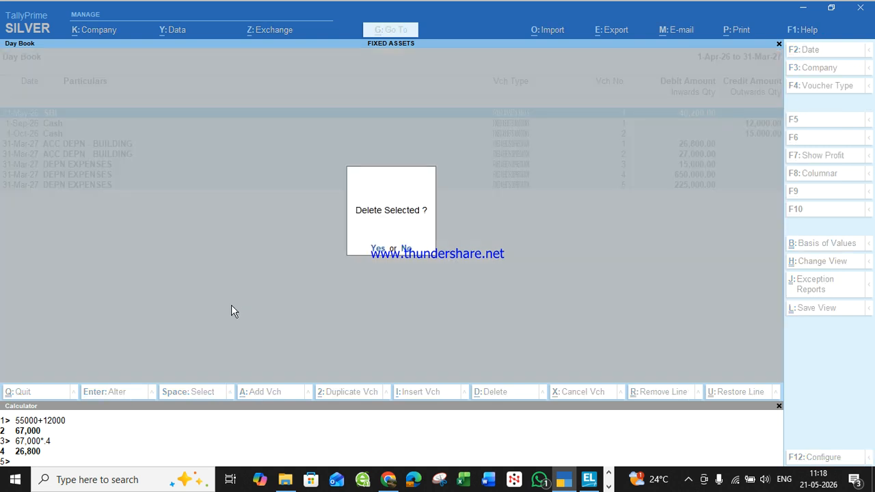
key(y)
key(Escape)
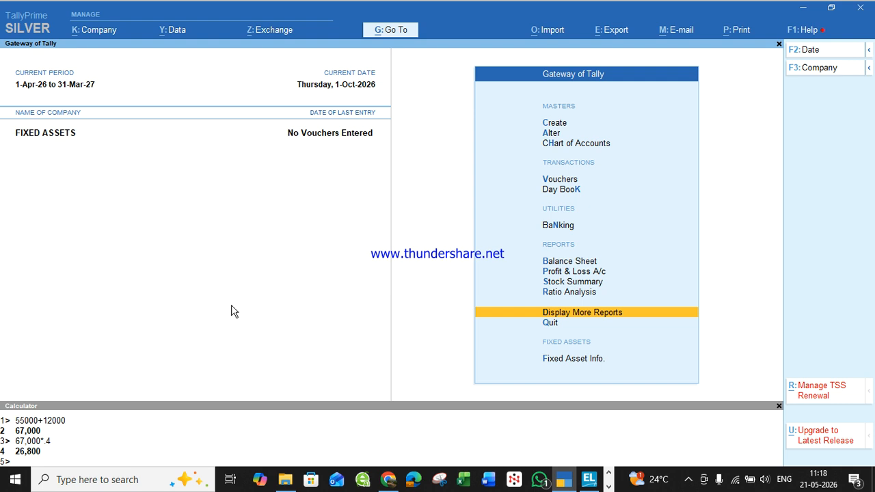
- Check the Income Tax Act depreciation chart again for the fixed assets' opening balances and depreciation
key(Down)
key(Down)
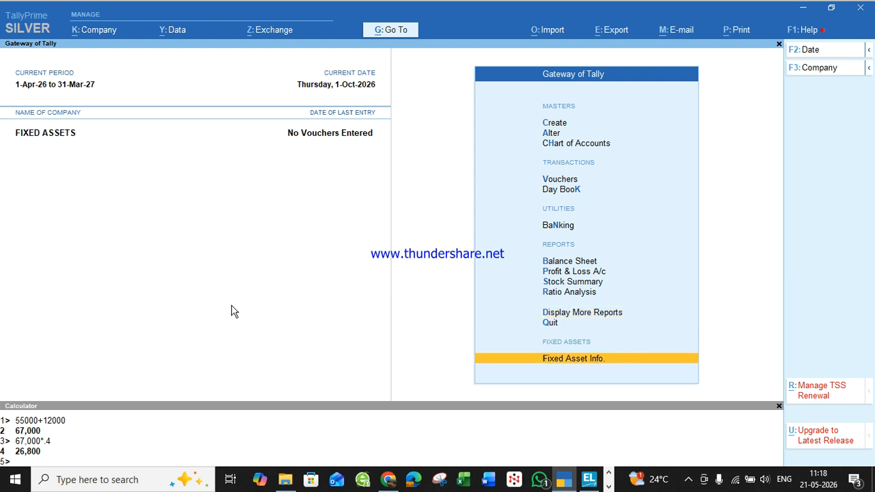
key(Return)
key(Down)
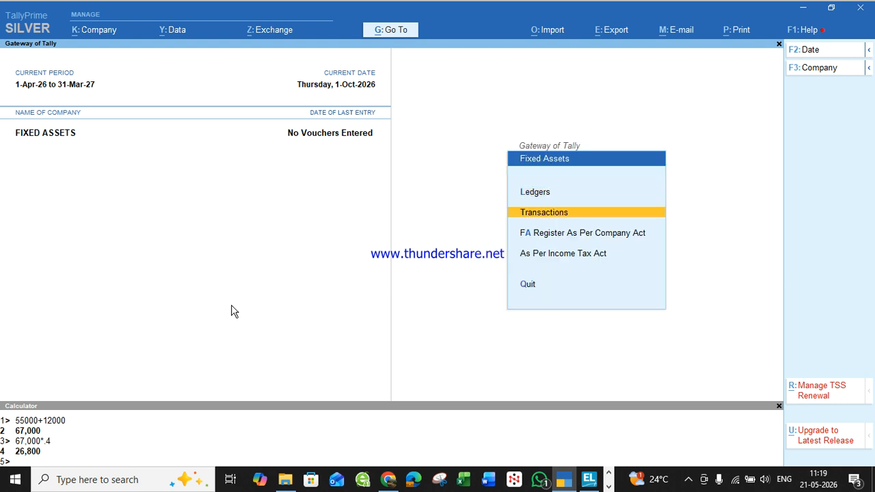
key(Down)
key(Return)
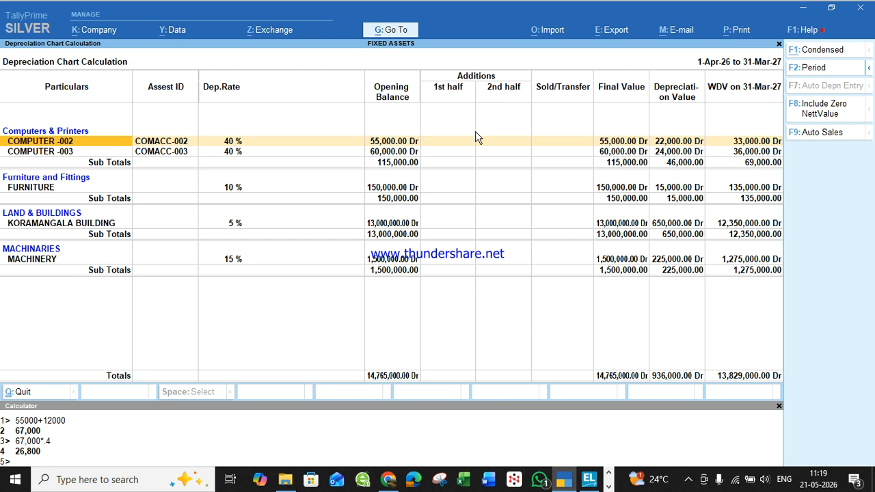
key(Escape)
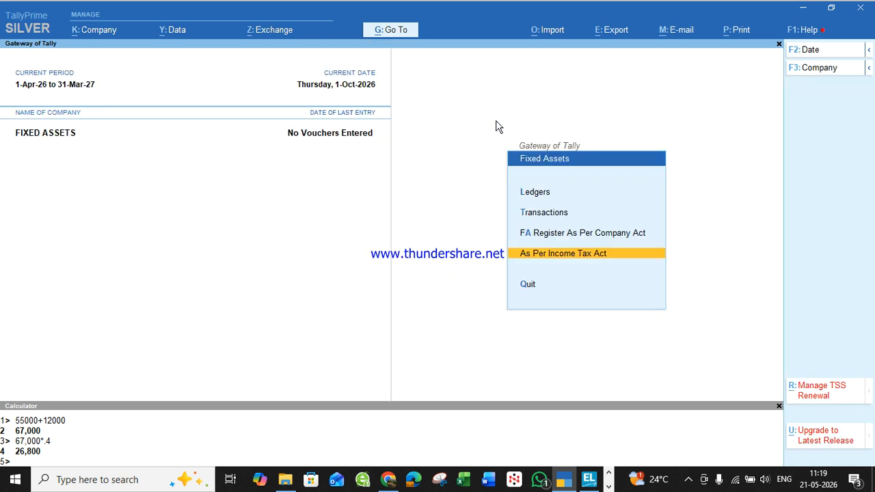
- Bring up the list of fixed asset ledgers for alteration and select COMPUTER
key(Up)
key(Up)
key(Up)
key(Return)
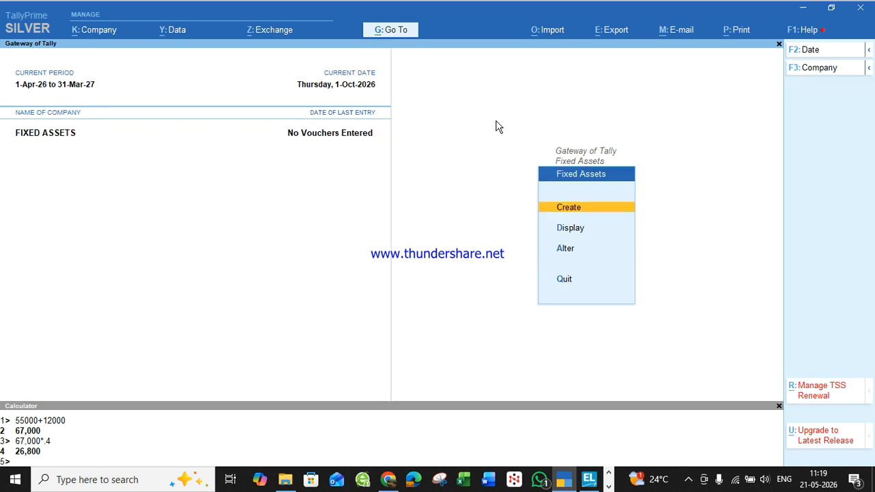
key(Down)
key(Down)
key(Return)
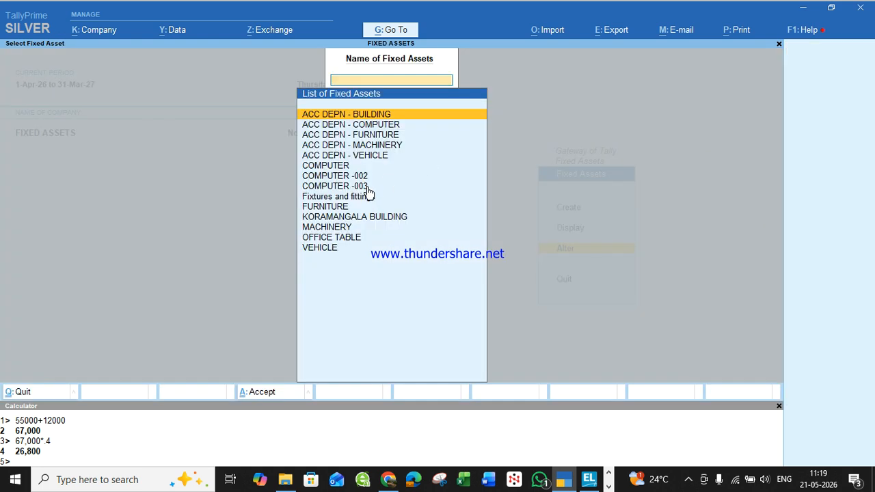
click(338, 165)
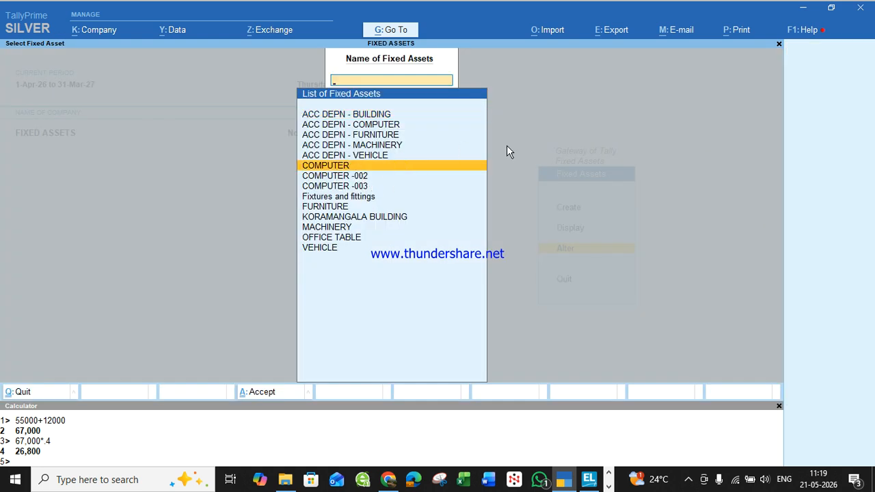
- Open the COMPUTER ledger for alteration and review the depreciation settings of its parent group, Computers & Printers
key(Return)
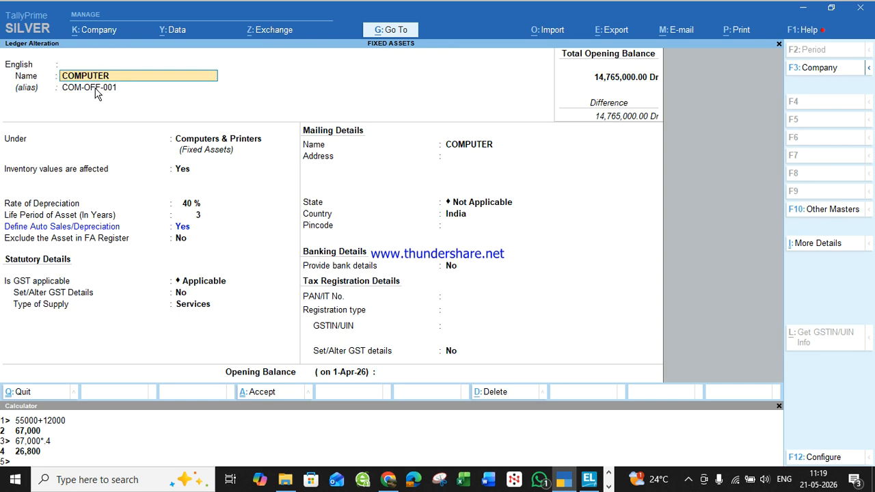
click(209, 140)
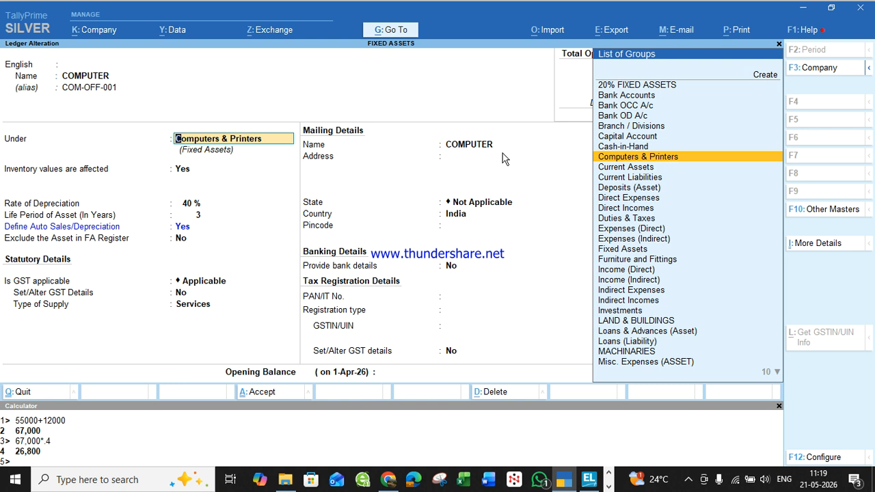
key(ctrl+Return)
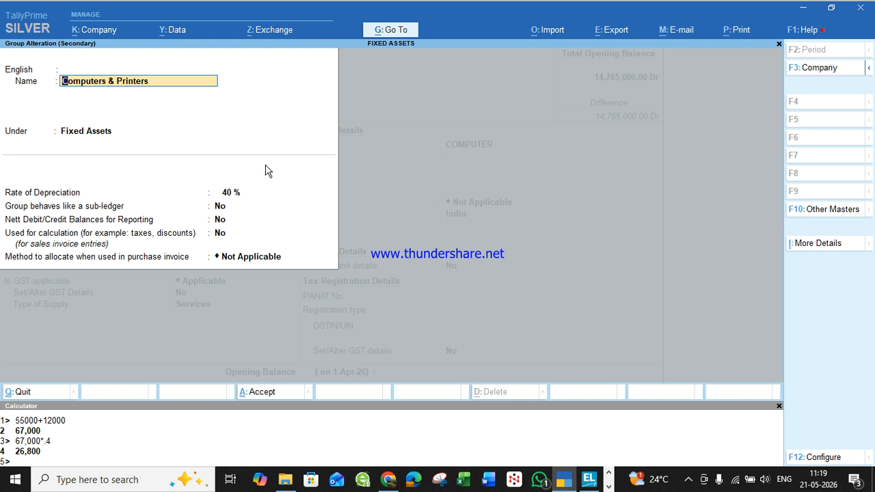
key(ctrl+a)
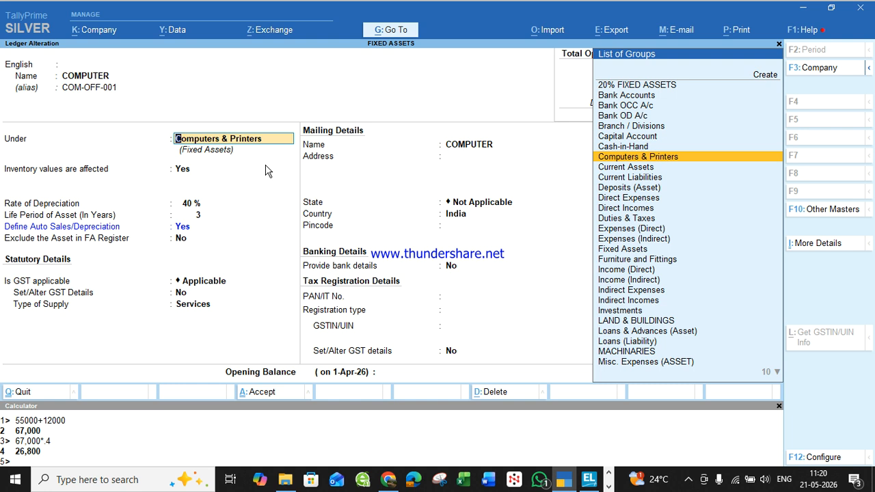
- Review the COMPUTER ledger's auto depreciation and auto sales details, and quit the ledger without saving
key(Return)
key(Return)
key(Return)
key(Return)
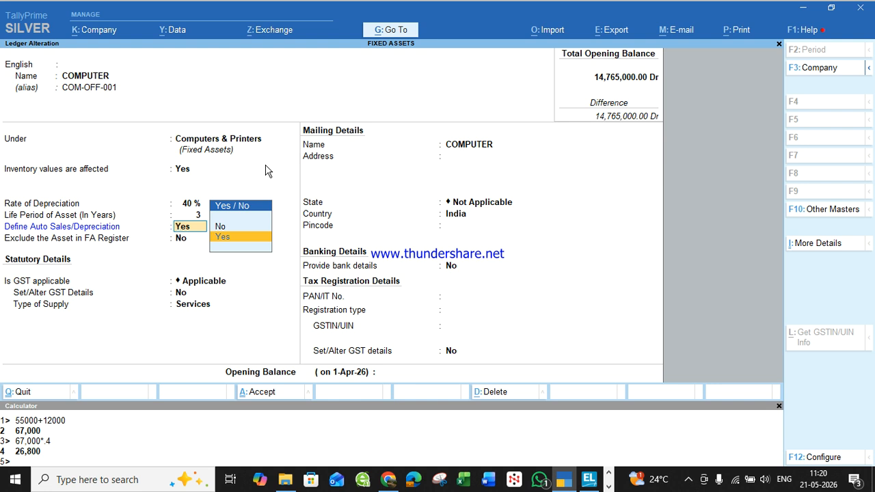
key(Return)
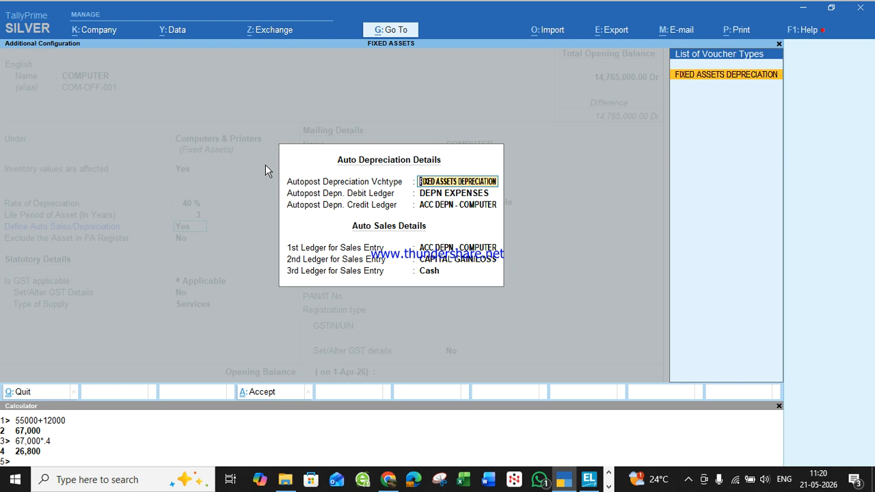
key(Return)
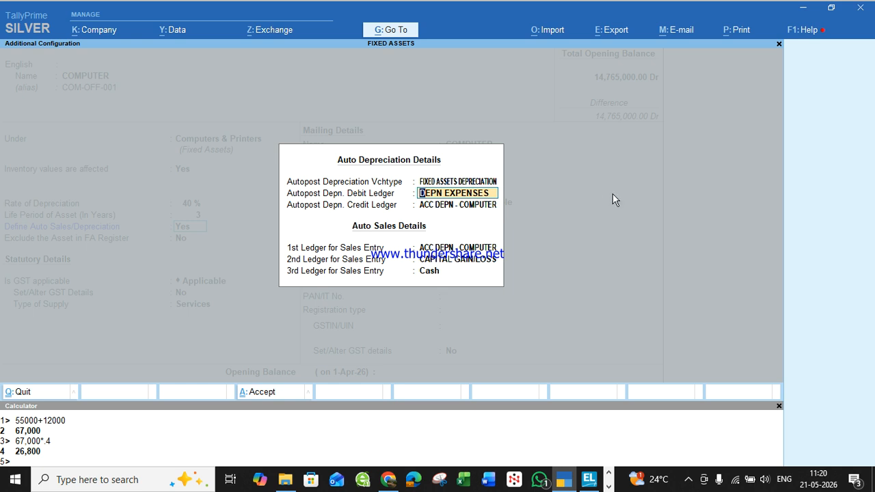
key(BackSpace)
key(Escape)
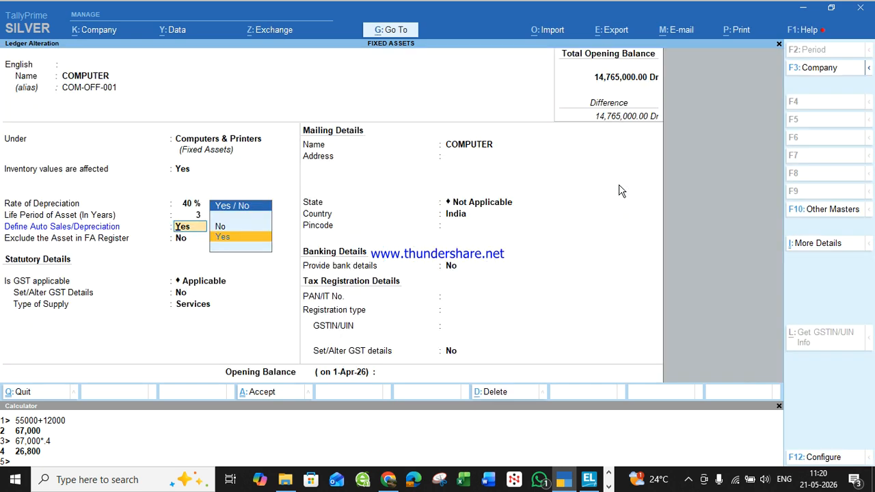
key(BackSpace)
key(Escape)
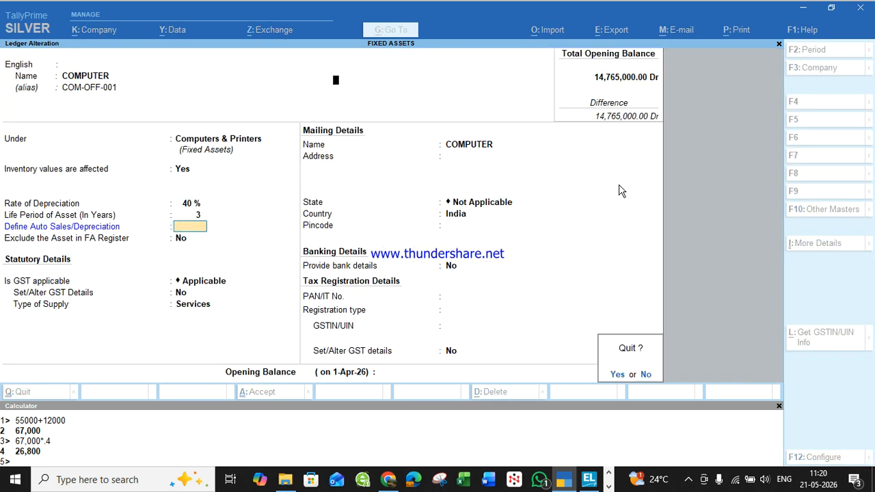
key(Return)
key(BackSpace)
key(Escape)
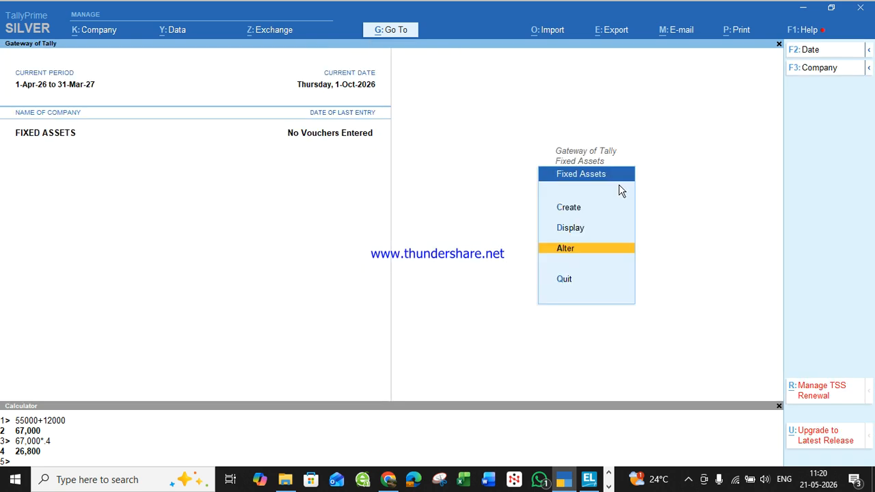
- Look over the fixed asset transaction types and check the additions columns of the Income Tax Act depreciation chart
key(Escape)
key(t)
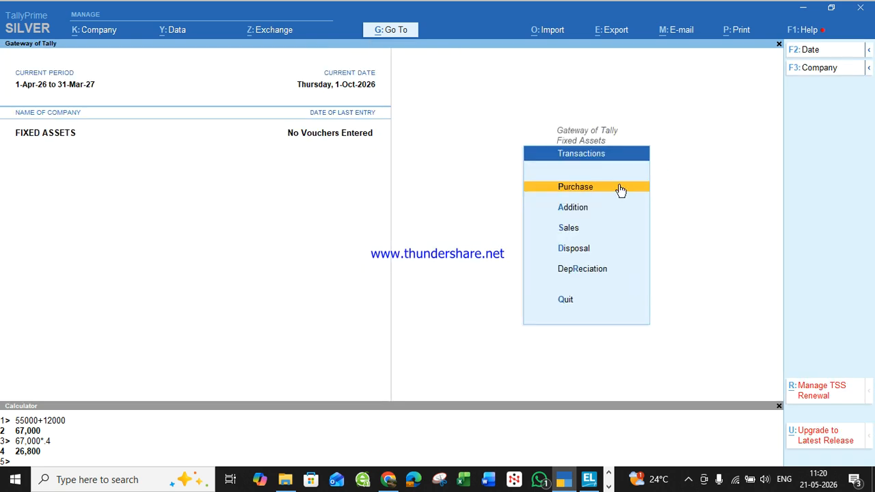
key(Down)
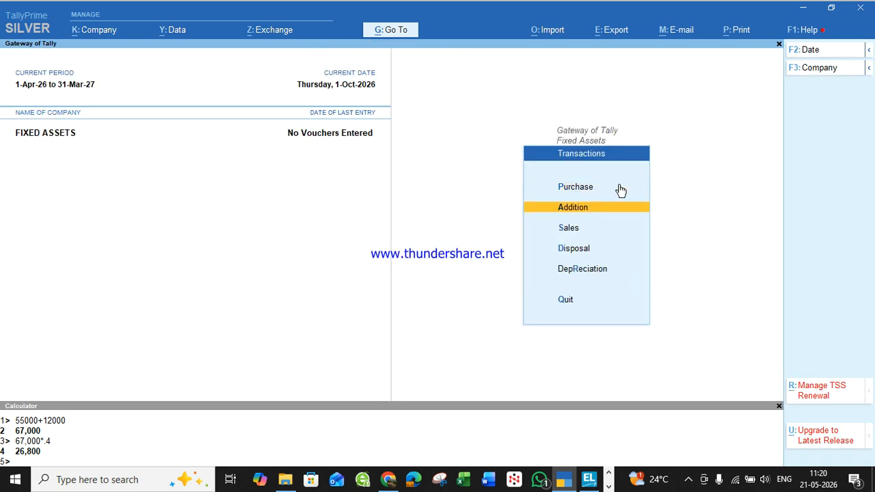
key(Escape)
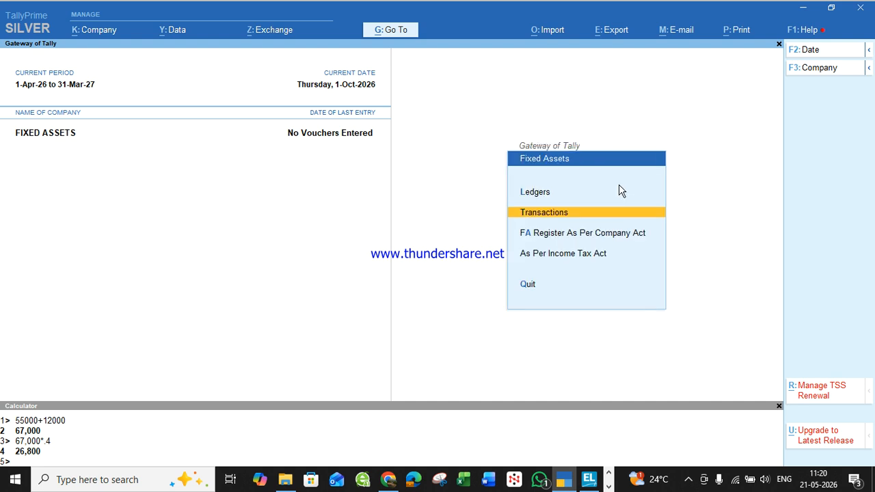
key(Down)
key(Down)
key(Down)
key(Up)
key(Return)
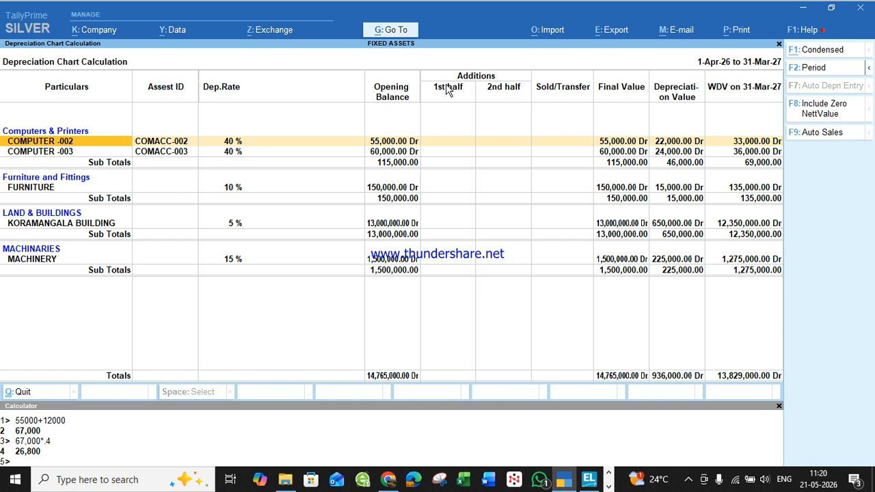
key(Escape)
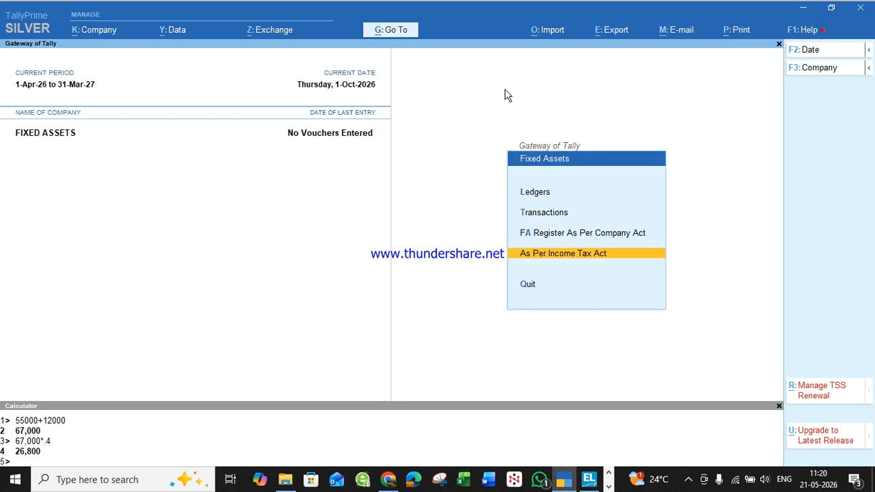
- Start a fixed asset addition voucher and date it 1-5-2026
key(Escape)
key(Return)
key(Return)
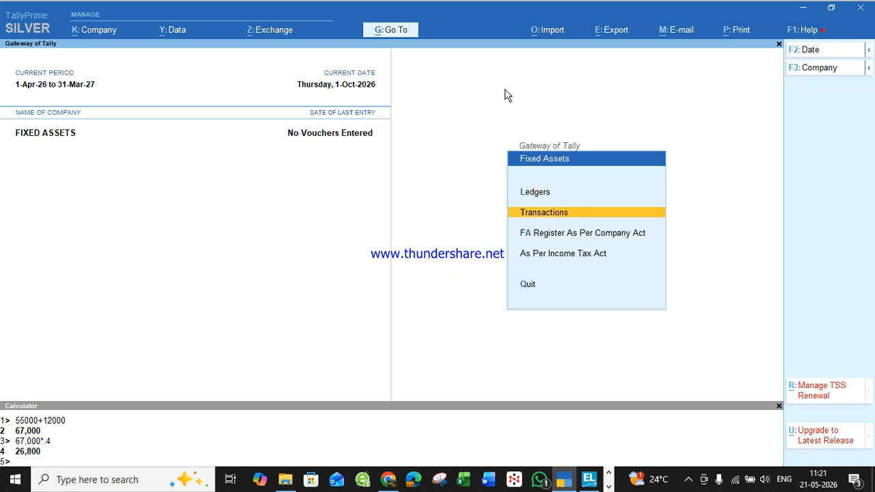
key(a)
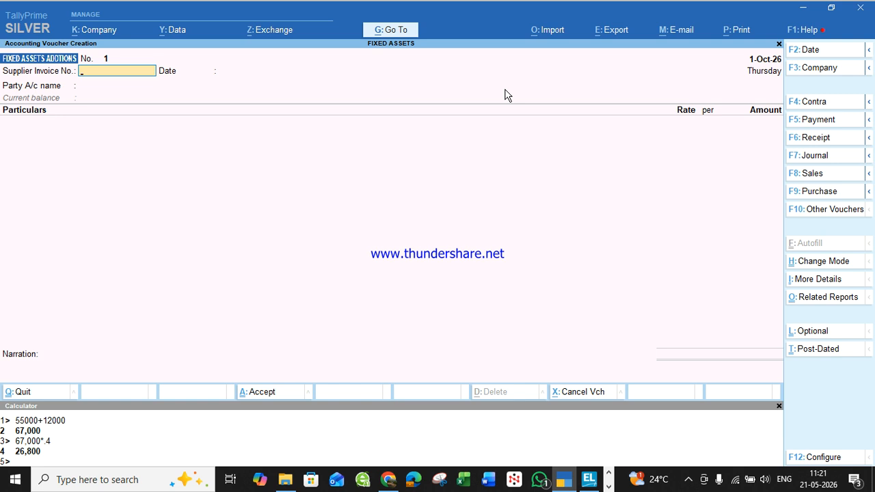
key(F2)
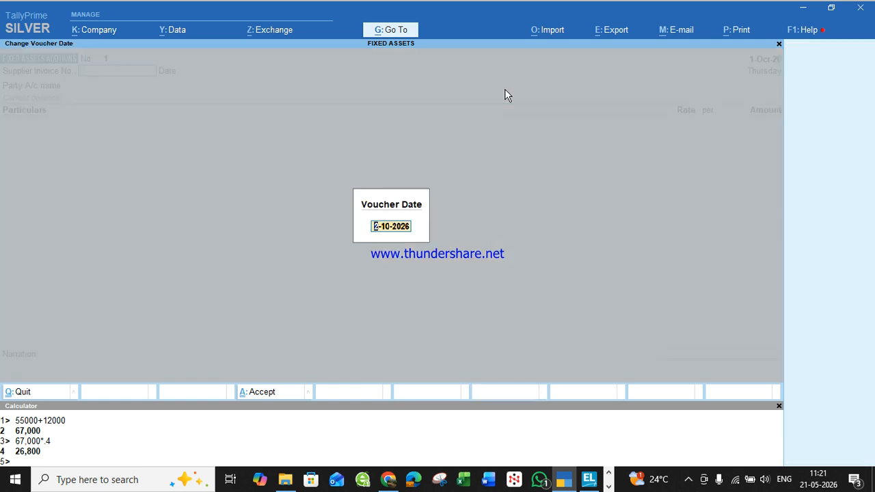
text(1.4.26)
key(Escape)
text(1.5.26)
key(Return)
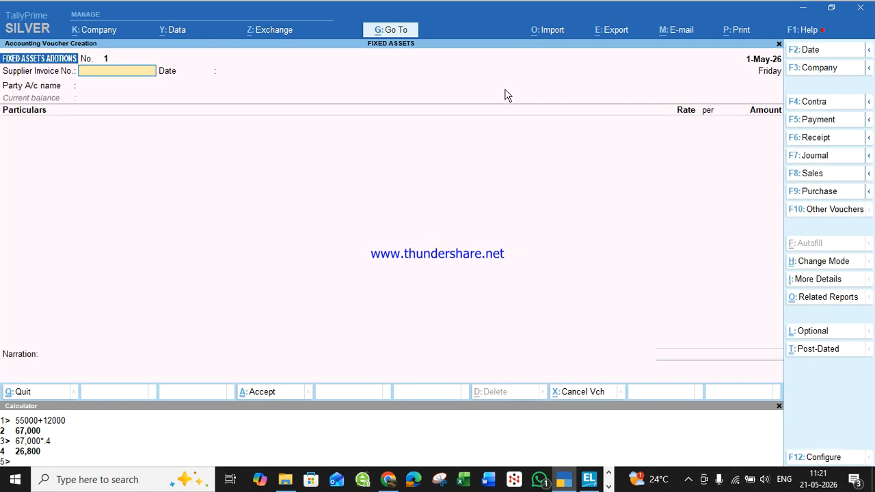
- Leave the supplier invoice number blank and change the addition voucher's date to 21-5-2026
key(Return)
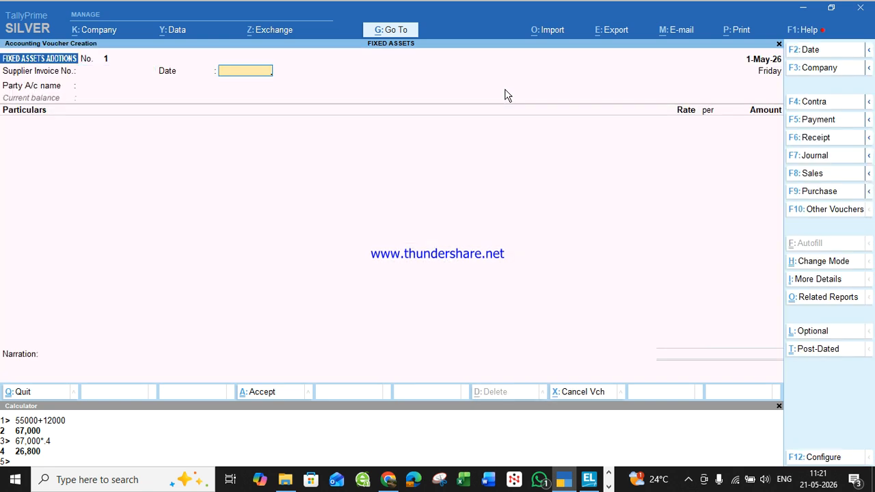
key(F2)
key(BackSpace)
text(21.)
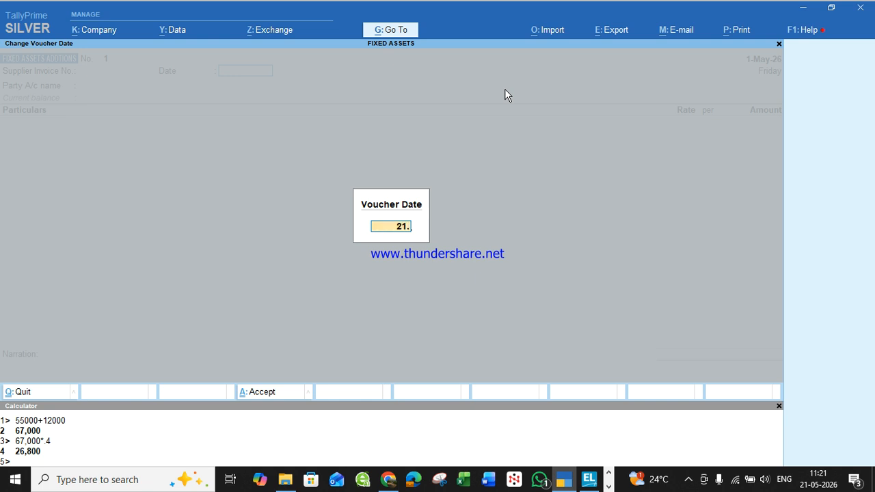
text(5.26)
key(Return)
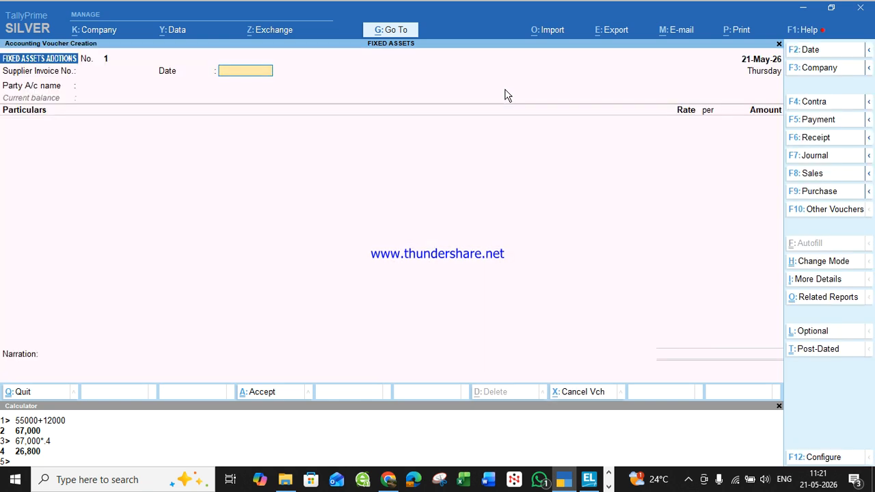
- Leave the supplier invoice date blank, choose SBI as the party account and accept its party details
key(Return)
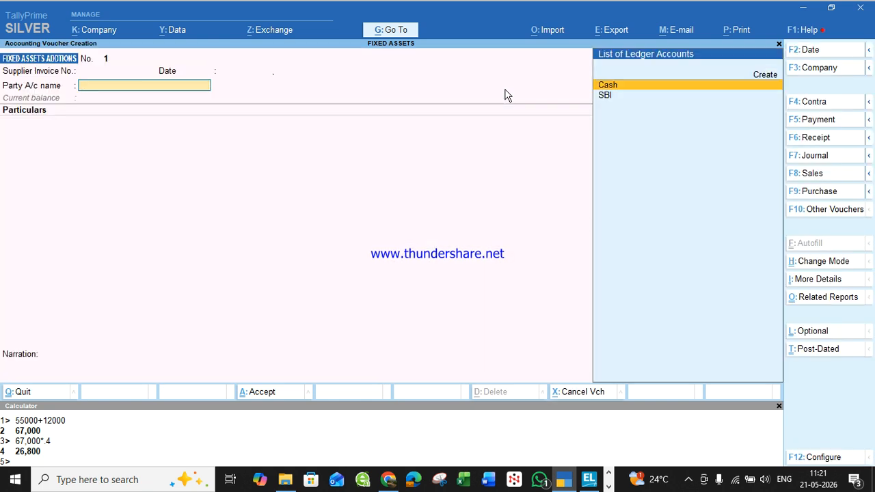
key(Down)
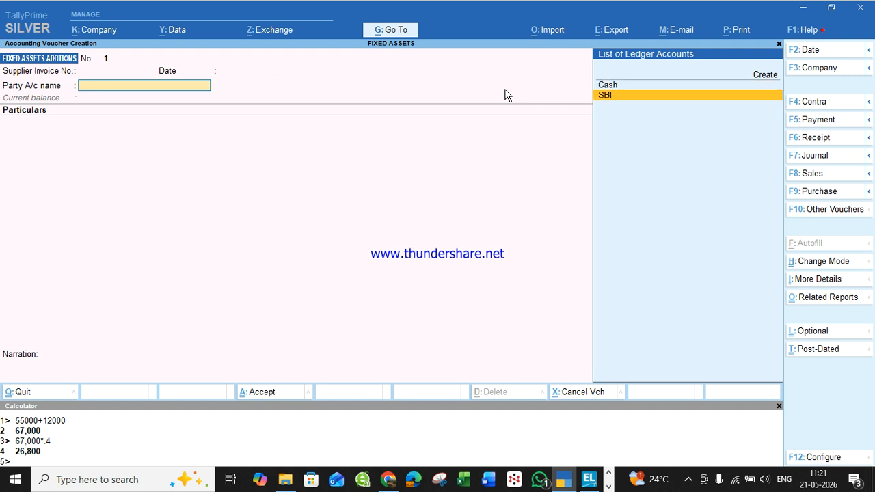
key(Return)
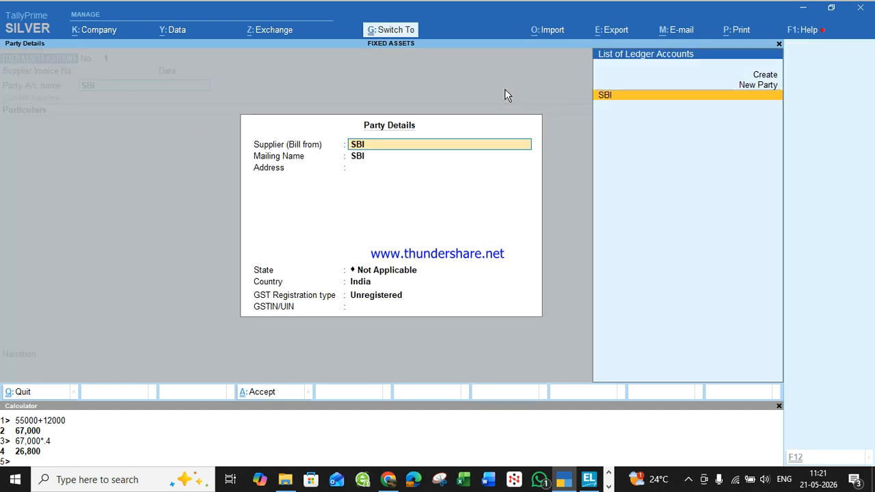
key(ctrl+a)
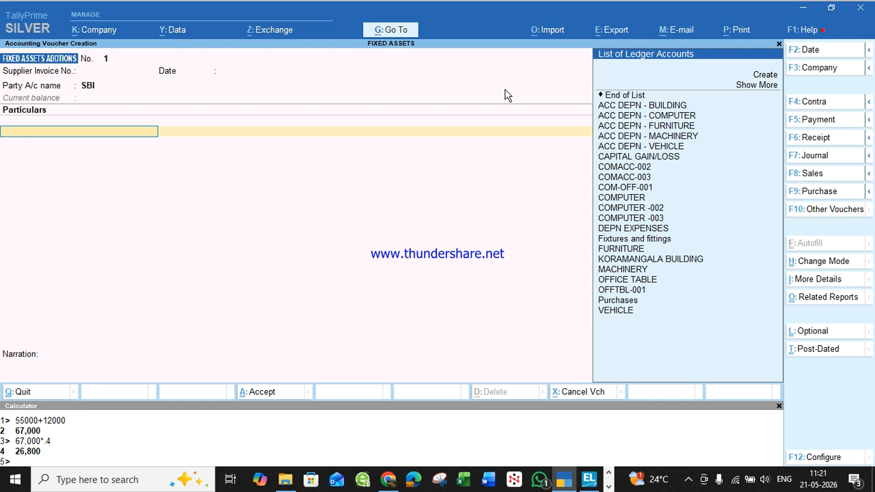
- Enter COMPUTER -002 in the voucher's particulars with an amount of 10,000
key(Down)
key(Down)
key(Down)
key(Down)
key(Down)
key(Down)
key(Down)
key(Down)
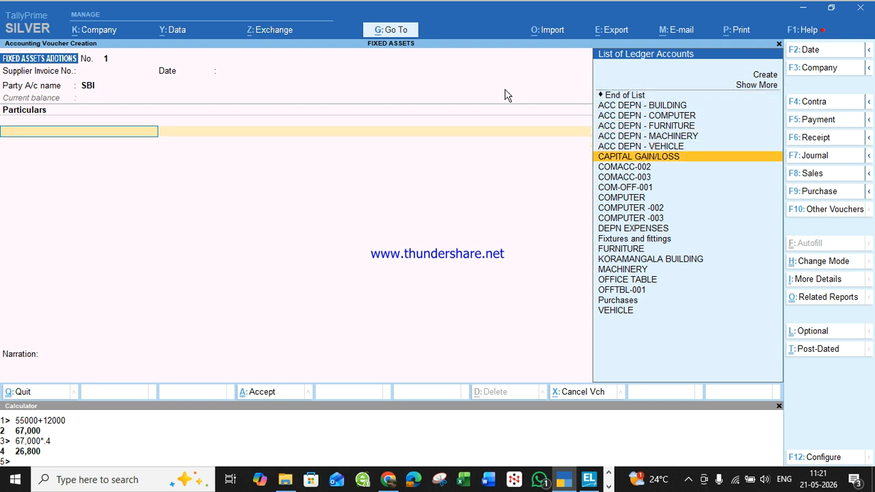
key(Down)
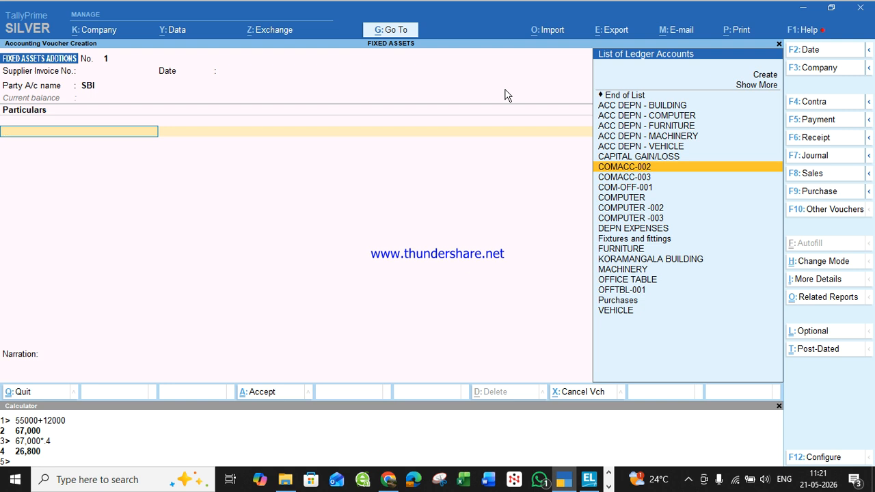
key(Down)
key(Down)
key(Down)
key(Down)
key(Return)
text(5)
key(BackSpace)
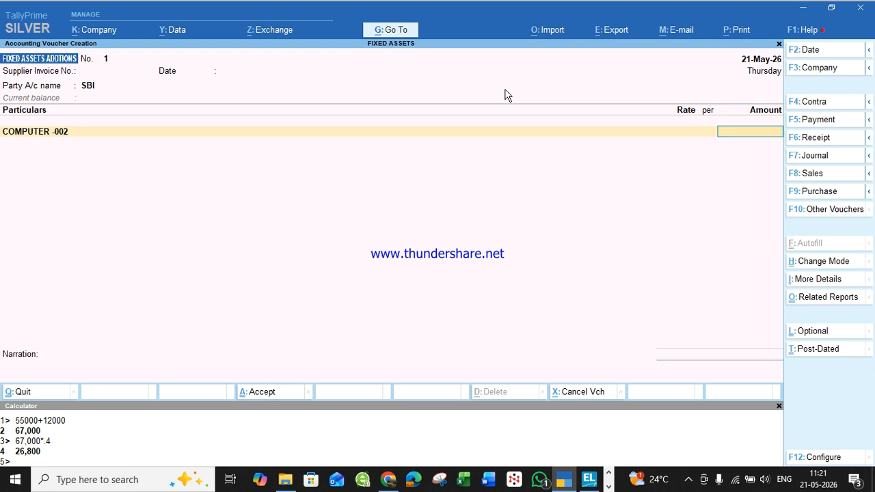
text(10000)
key(Return)
key(Return)
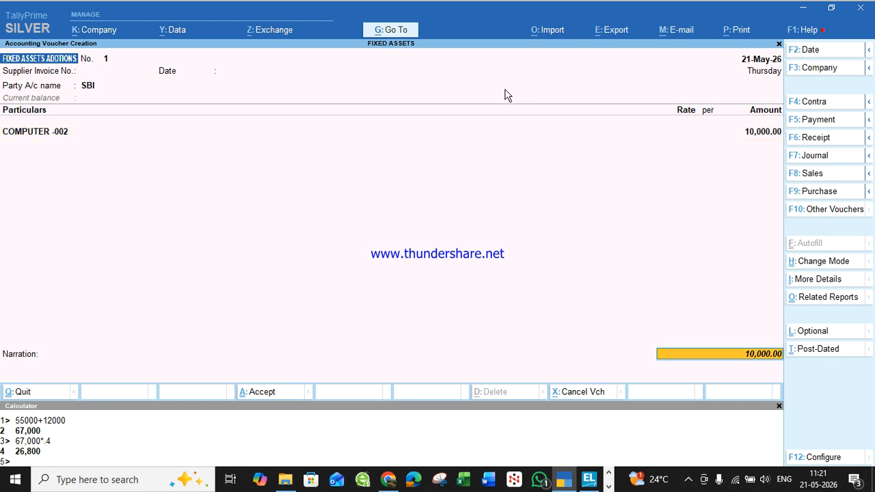
- Accept the SBI bank allocation as a cheque dated 21-May-26, and save the addition voucher
key(Return)
key(Return)
key(Return)
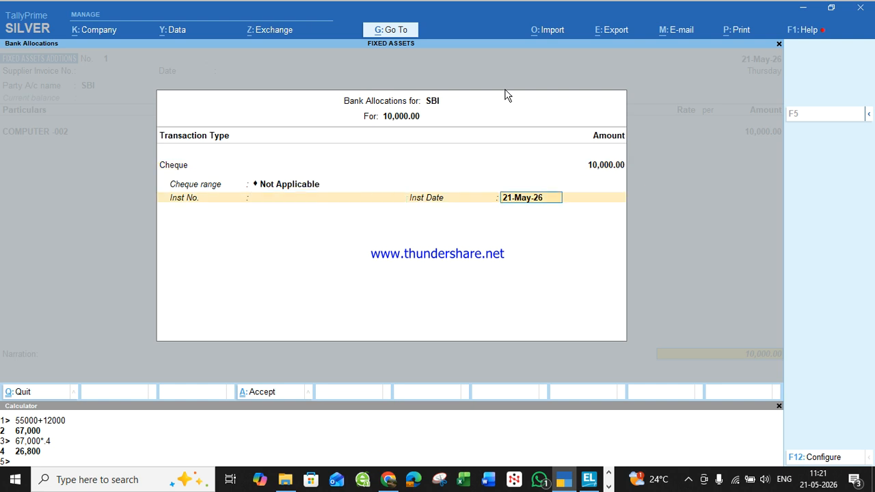
key(Return)
key(Return)
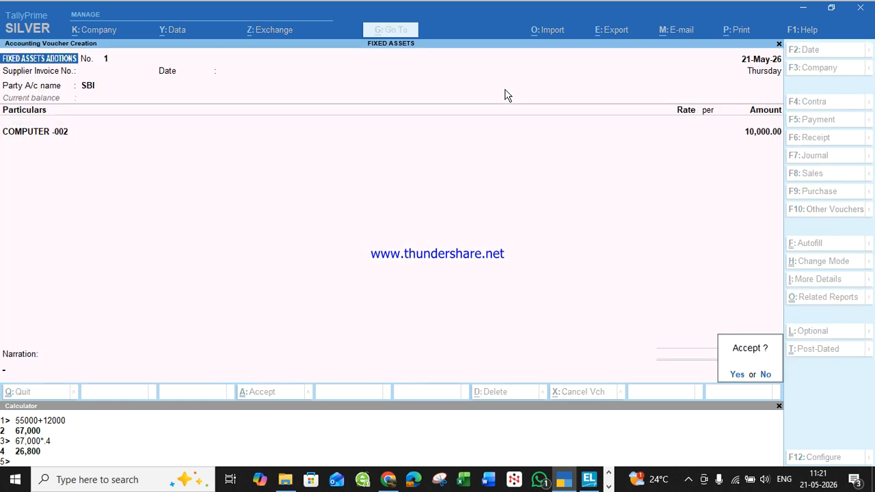
key(Return)
key(Escape)
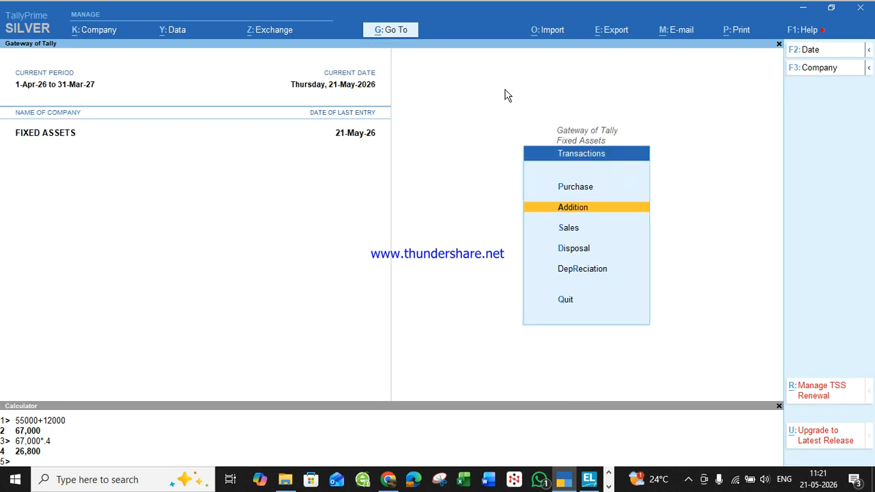
- Open the Income Tax Act depreciation chart and look into COMPUTER -002's ledger vouchers to check the recorded addition
key(Escape)
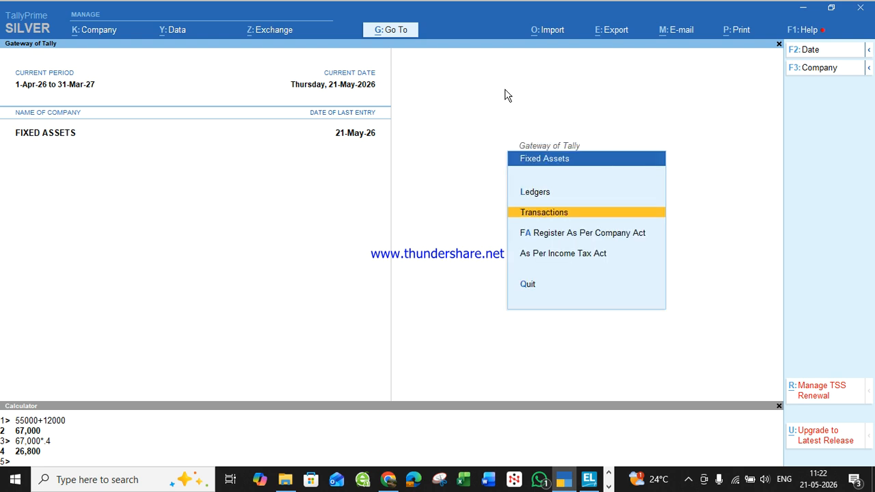
key(Down)
key(Down)
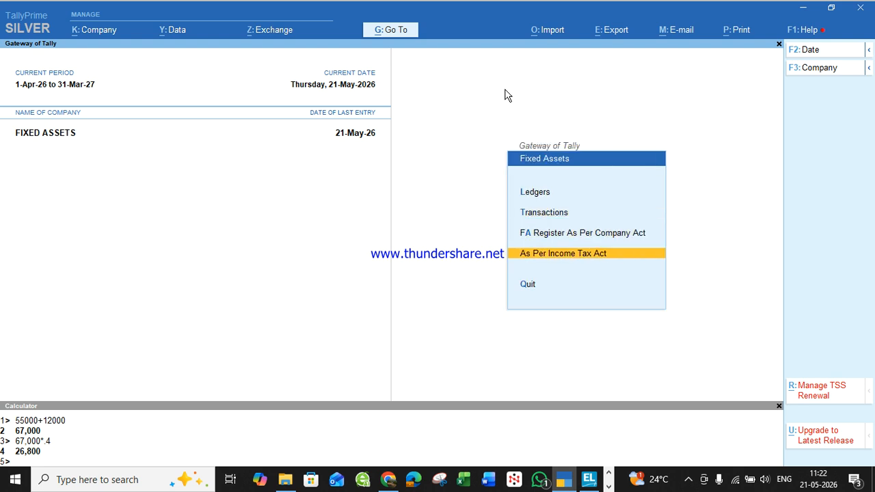
key(Return)
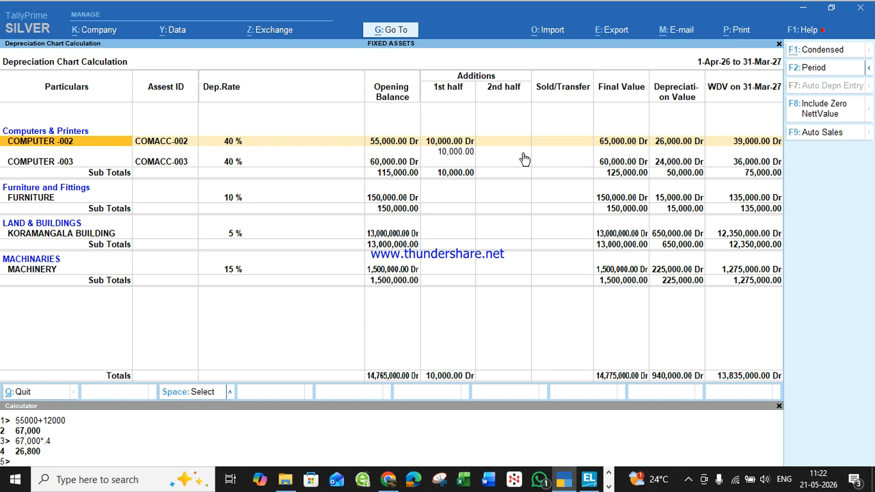
key(Return)
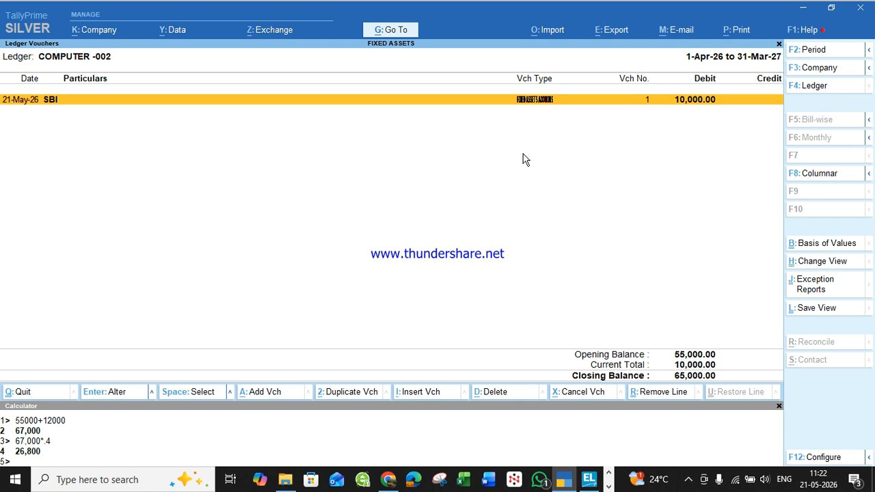
key(Escape)
key(Escape)
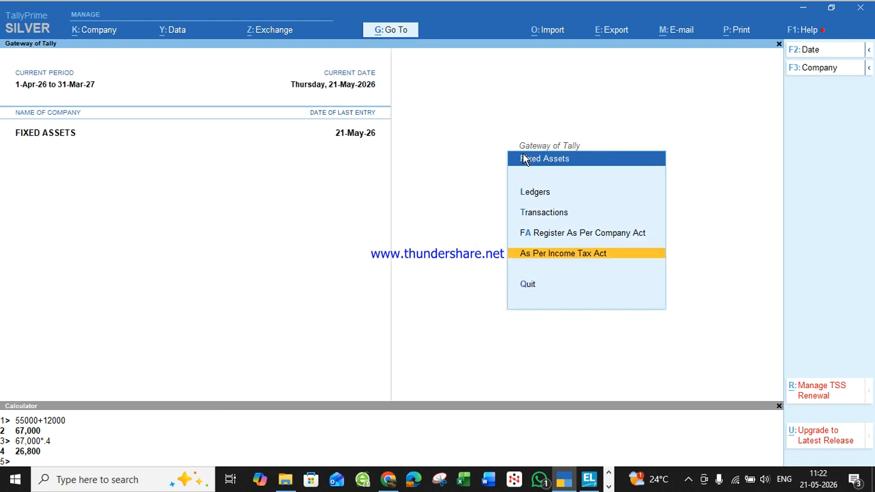
- Start another fixed asset addition voucher and set its date to 1-Oct-26
key(Escape)
key(Return)
key(t)
key(Down)
key(Return)
key(F2)
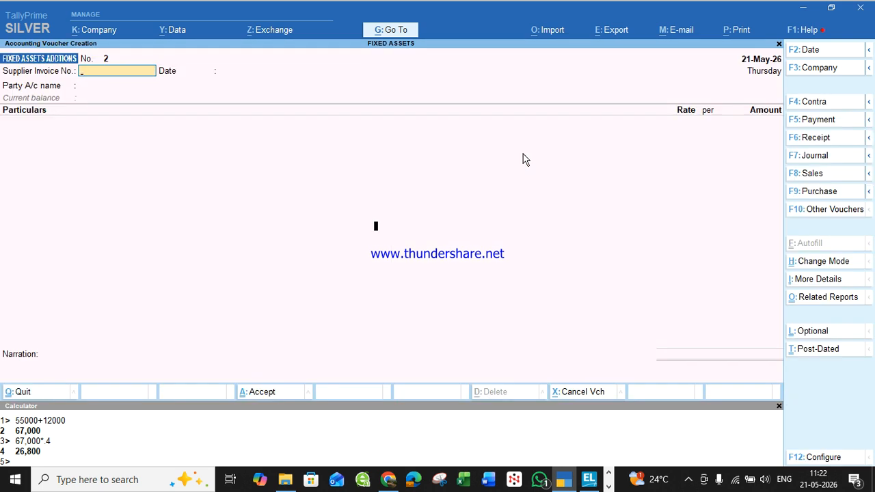
text(1.10.)
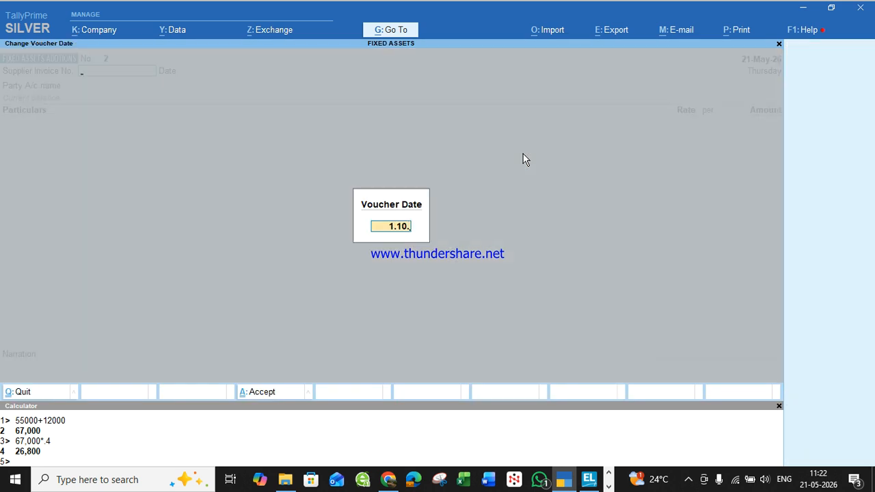
key(Return)
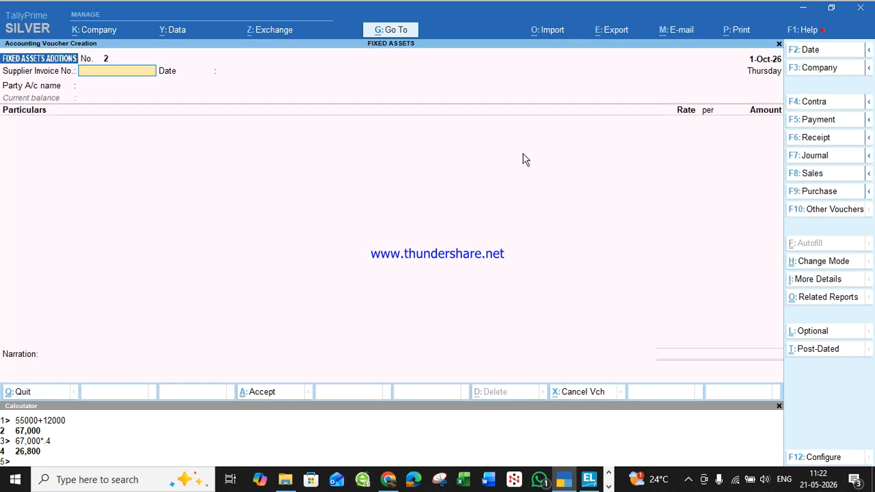
- Leave the supplier invoice number and date blank, choose SBI as the party account and accept its details
key(Return)
key(Return)
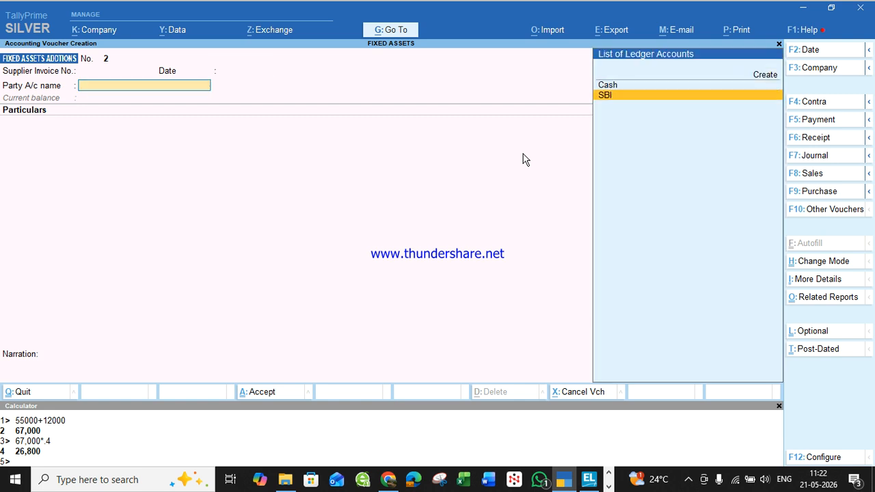
key(Return)
key(ctrl+a)
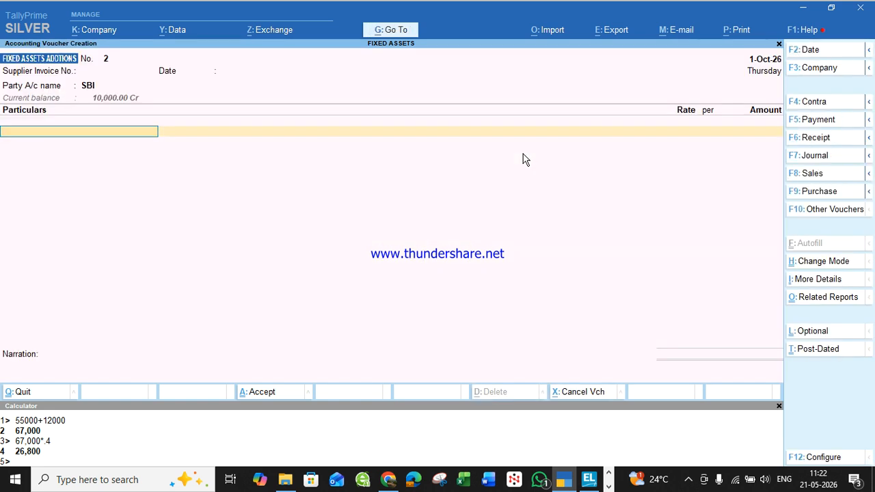
- Enter COMPUTER -003 in the voucher's particulars with an amount of 12,000, and save the addition voucher
key(Down)
key(Down)
key(Down)
key(Down)
key(Down)
key(Down)
key(Down)
key(Down)
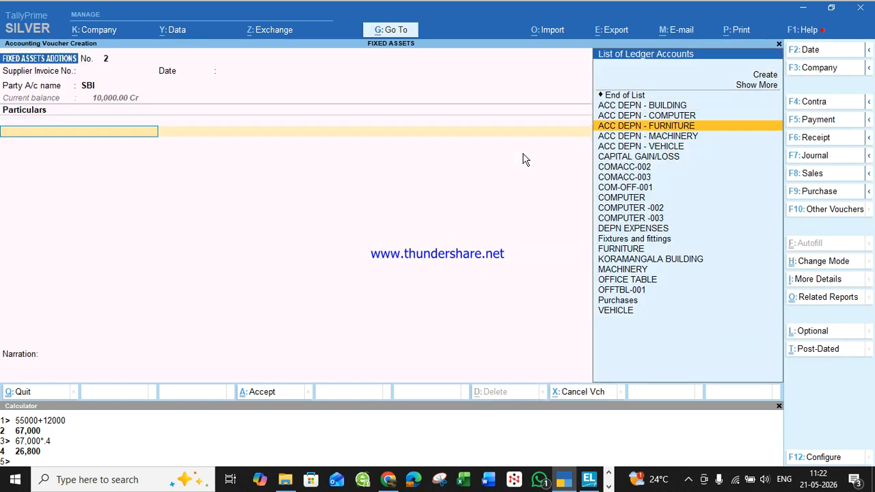
key(Down)
key(Down)
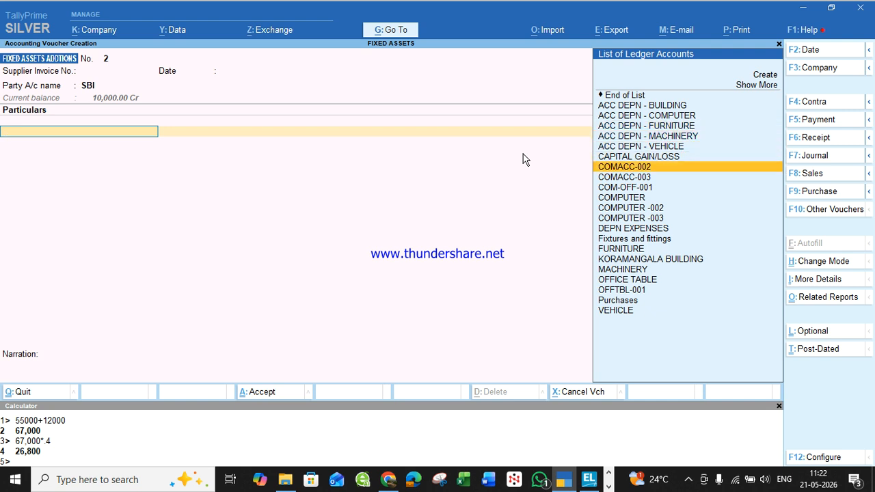
key(Down)
key(Down)
key(Down)
key(Down)
key(Down)
key(Return)
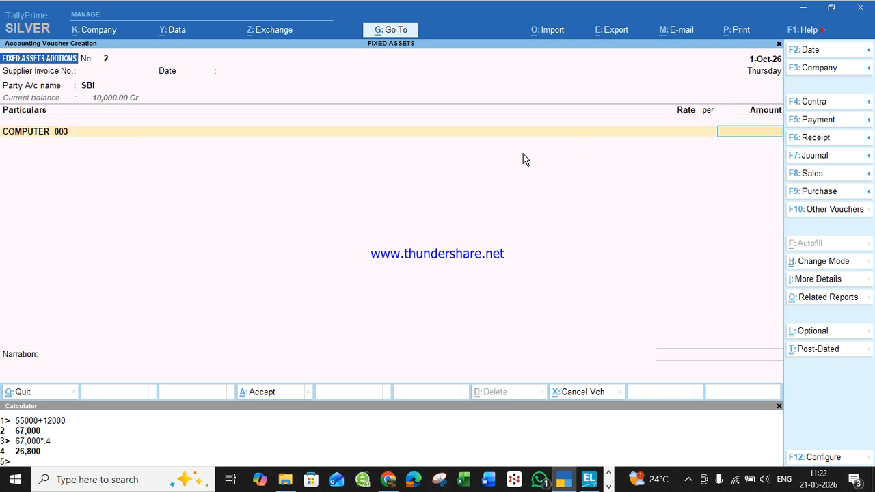
text(12000)
key(Return)
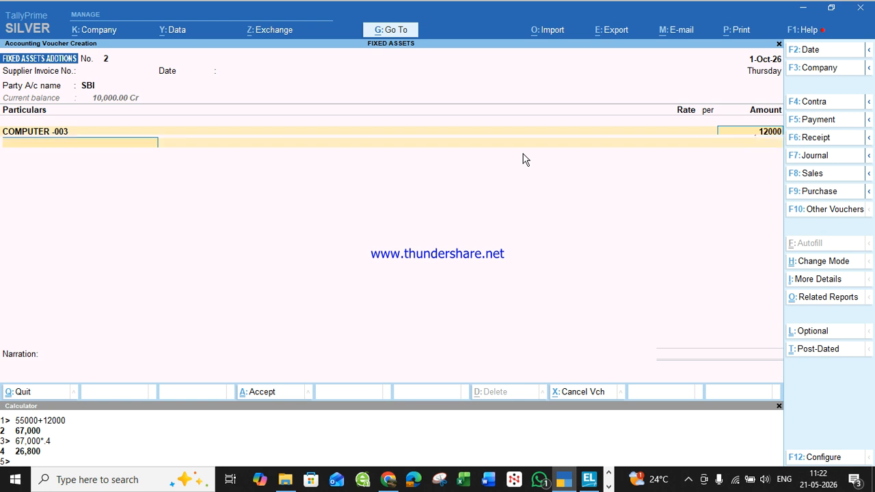
key(ctrl+a)
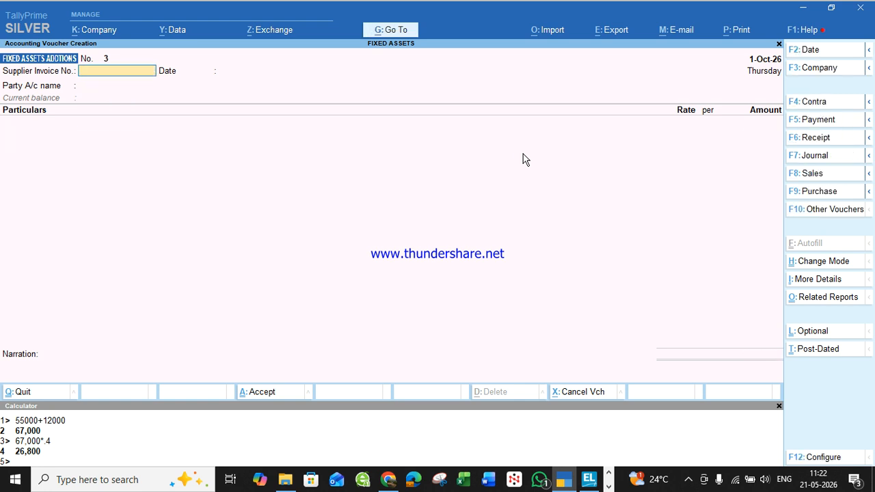
- Reopen the Income Tax Act depreciation chart and compare the additions and depreciation of COMPUTER -003 and COMPUTER -002
key(Escape)
key(Escape)
key(Down)
key(Return)
key(Down)
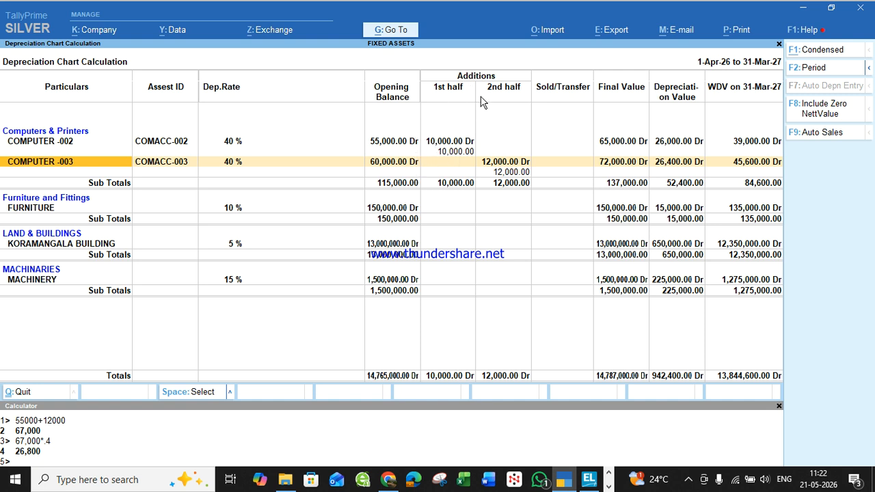
click(233, 145)
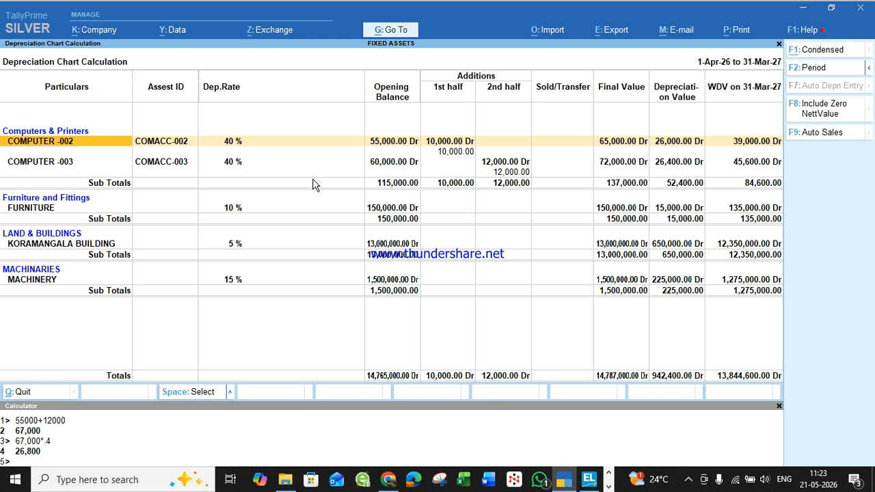
- Open the Day Book for the period 1-Apr-26 to 1-Oct-26
key(Escape)
key(d)
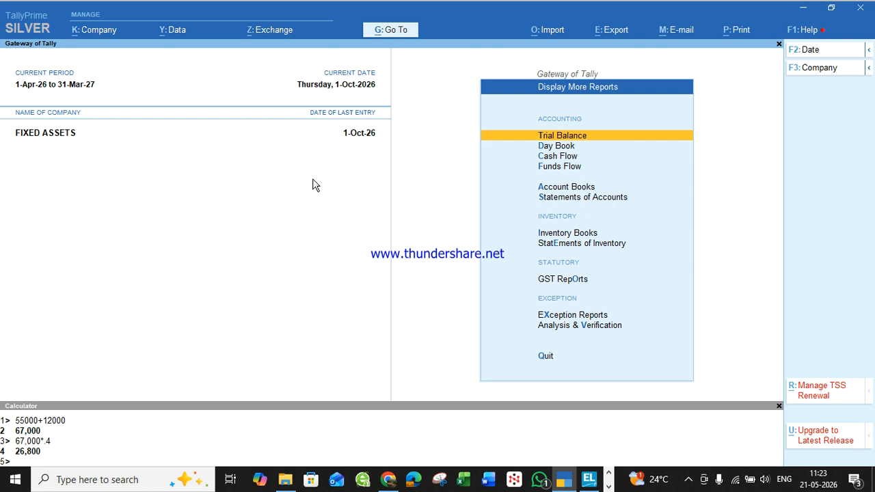
key(d)
key(alt+F2)
key(Return)
key(Return)
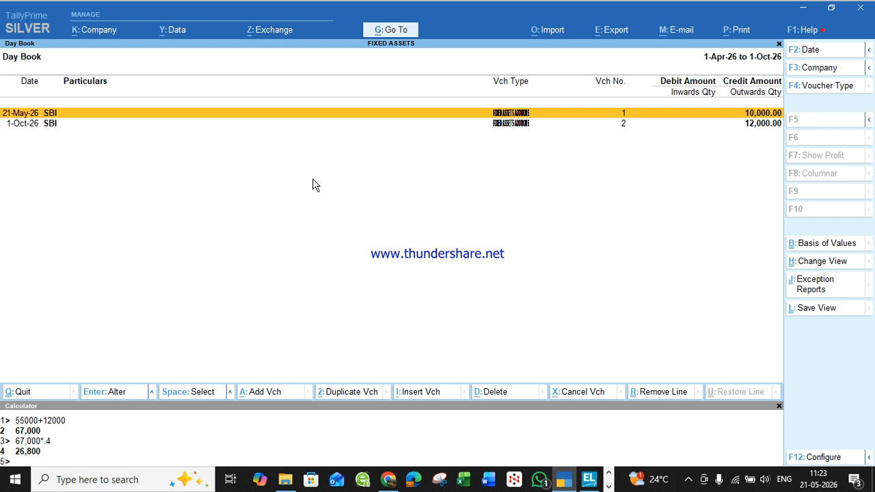
- Set the Day Book's period to 1-4-26 through 31-3-27, review its vouchers and close the report
key(alt+F2)
text(1.4.)
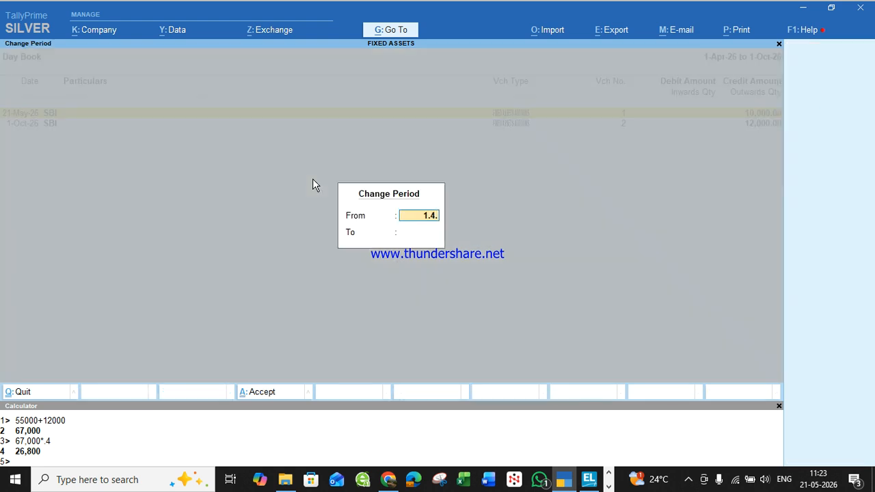
text(26)
key(Return)
text(31.3.27)
key(Return)
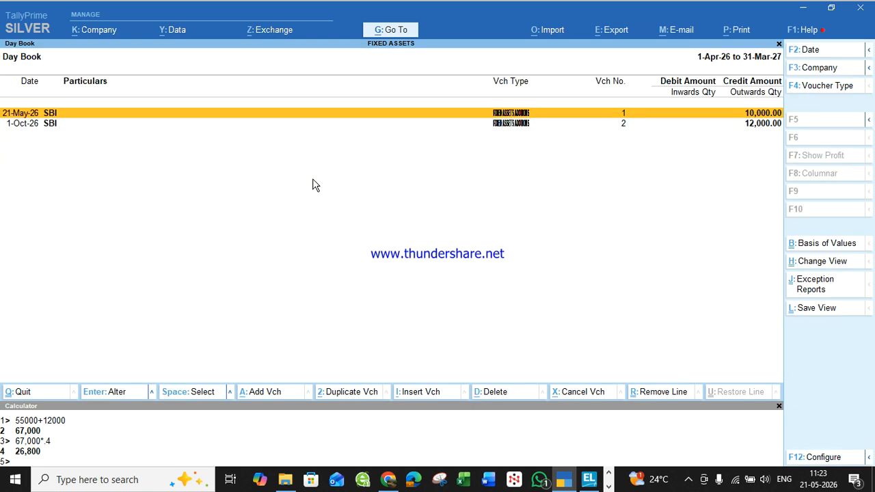
key(Escape)
key(Escape)
- Open the depreciation chart as per the Income Tax Act from the fixed asset information
key(Down)
key(Down)
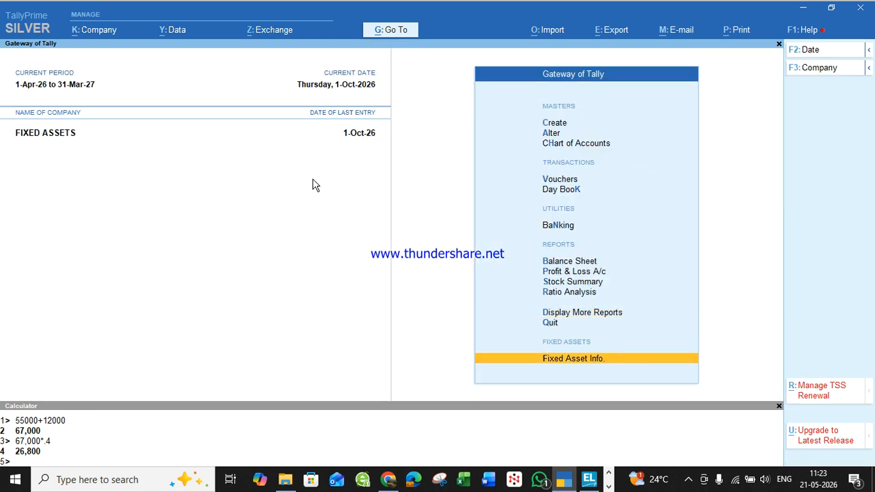
key(Return)
key(Down)
key(Down)
key(Down)
key(Return)
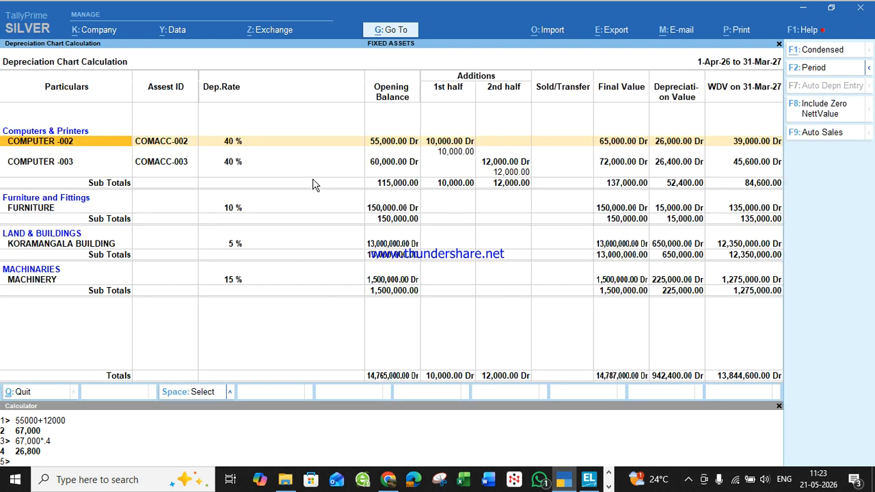
- Select all assets in the depreciation chart, generate their automatic depreciation entries and return to the Gateway of Tally
key(ctrl)
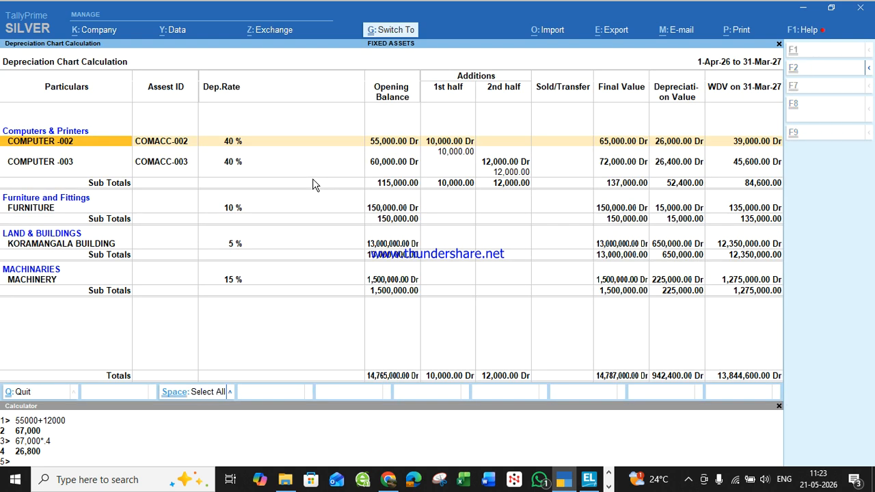
key(ctrl+space)
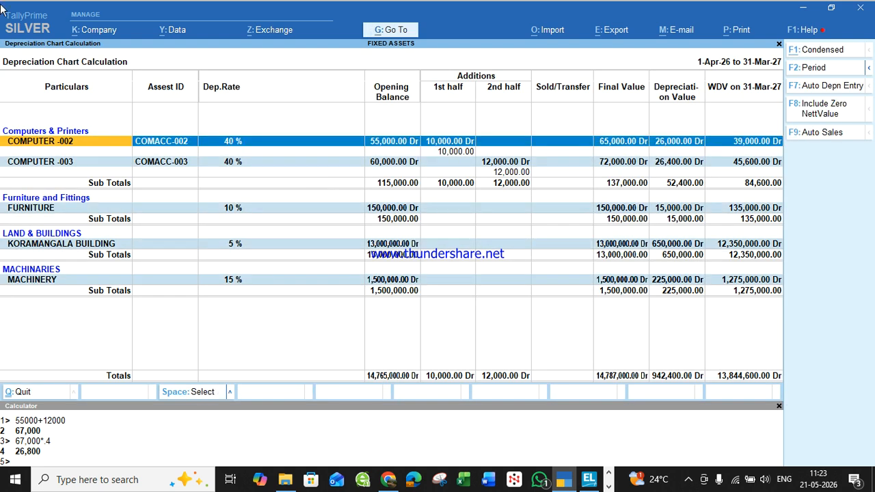
click(819, 93)
key(Return)
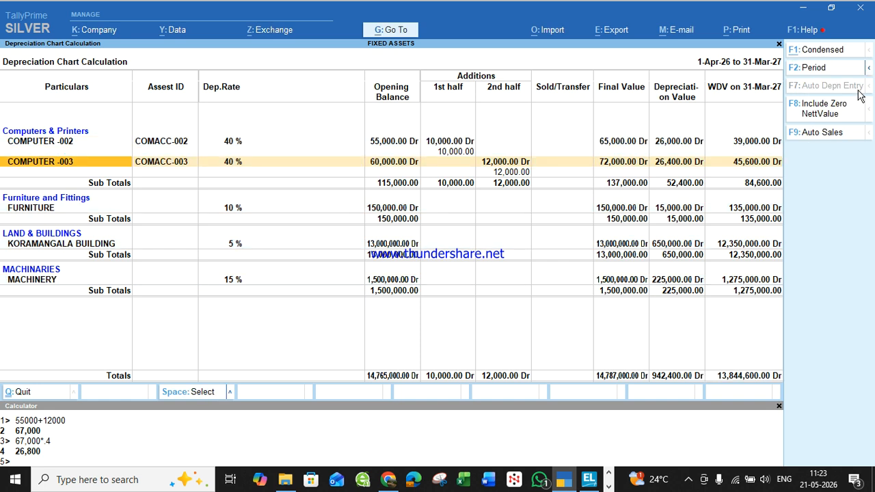
key(Escape)
key(Escape)
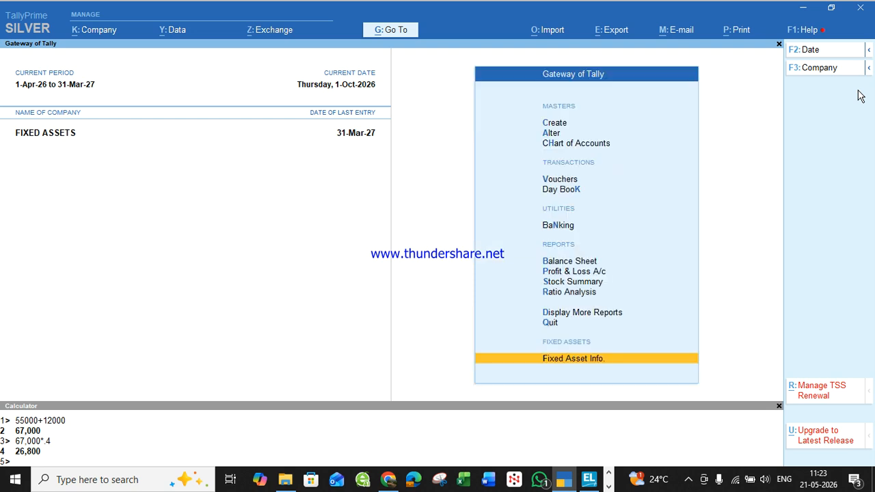
- Open the Day Book and change its date to 31-3-27
key(k)
key(alt)
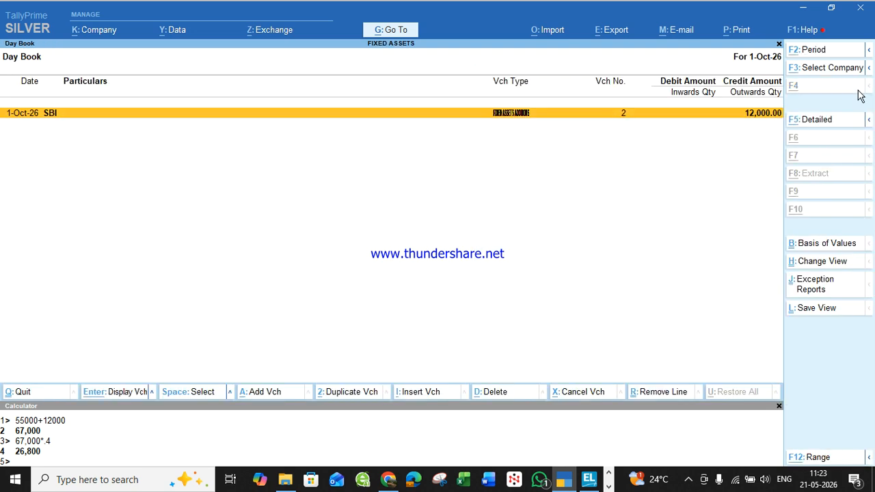
key(F2)
text(31.1)
key(BackSpace)
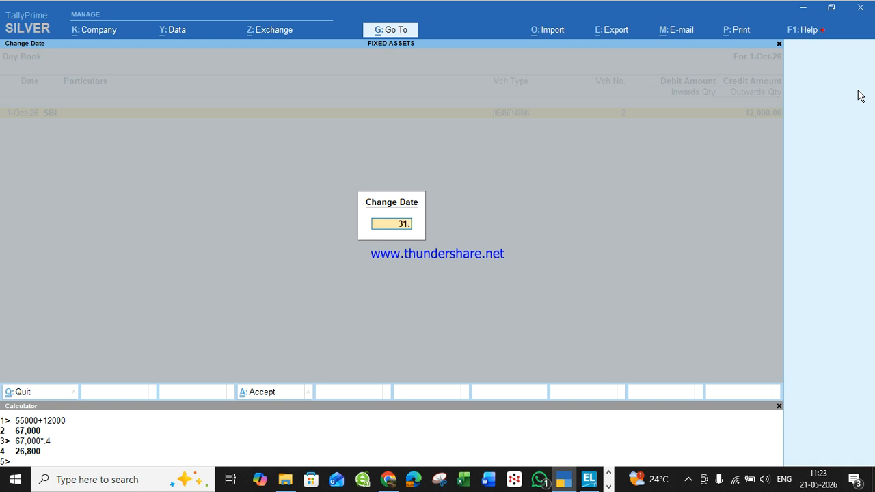
text(3.27)
key(Return)
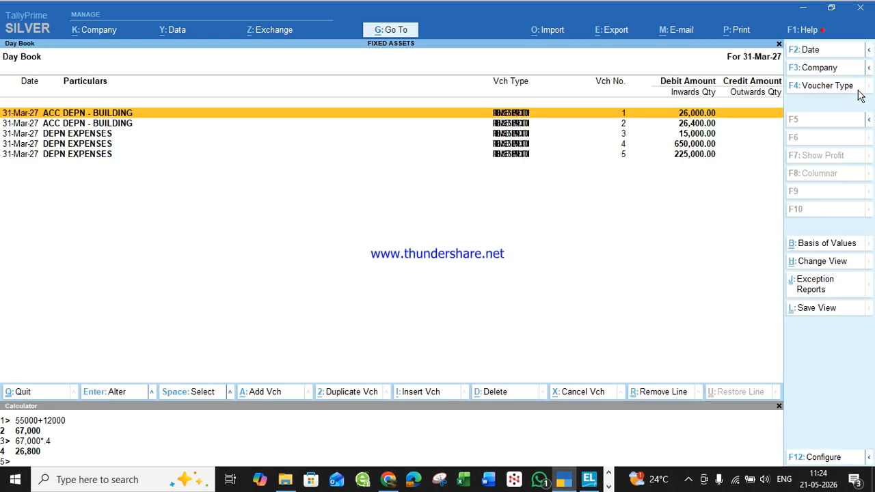
- Examine the depreciation vouchers listed in the Day Book for 31-Mar-27
key(Down)
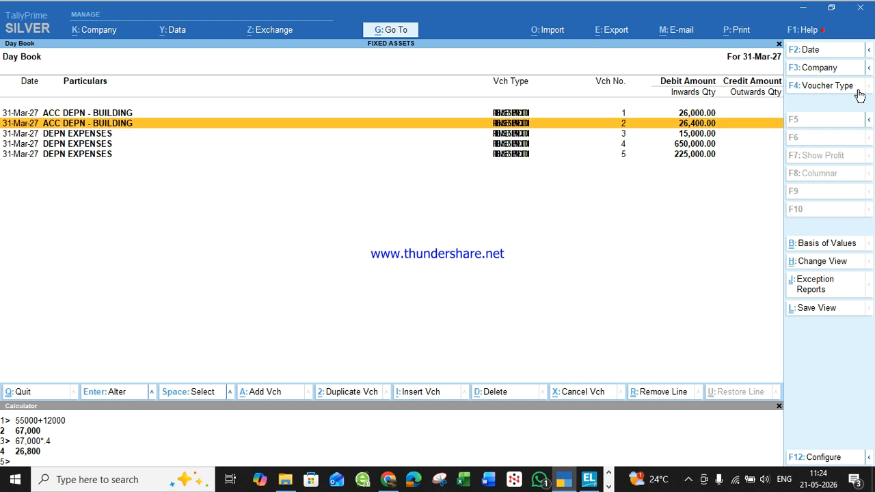
key(Down)
key(Down)
key(Down)
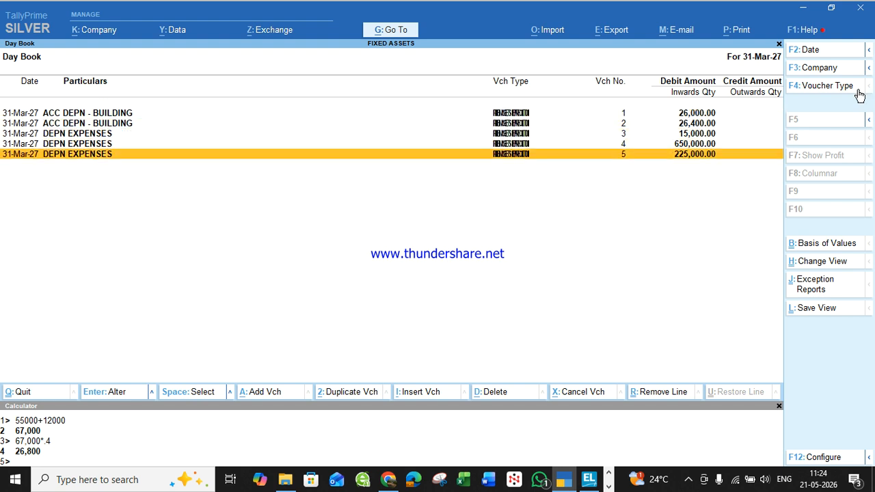
key(Up)
key(Up)
key(Up)
key(Up)
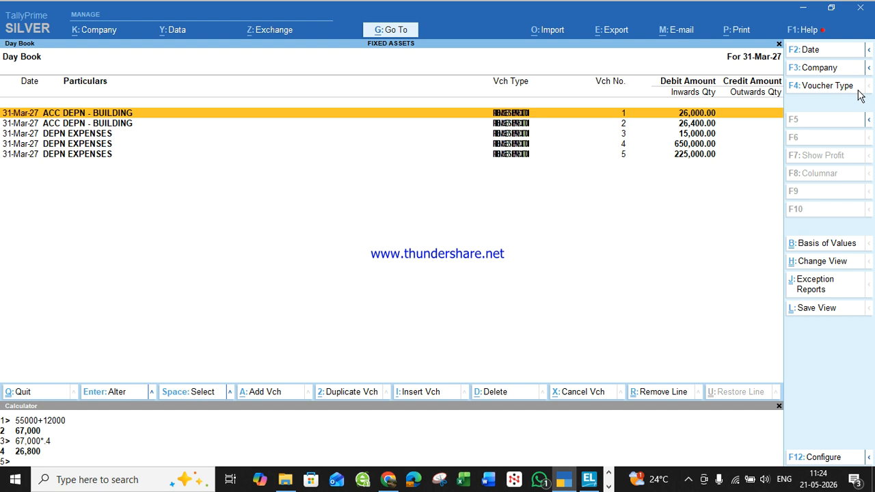
- View the debit and credit lines of depreciation voucher no. 1, quit it without saving and close the Day Book
key(Return)
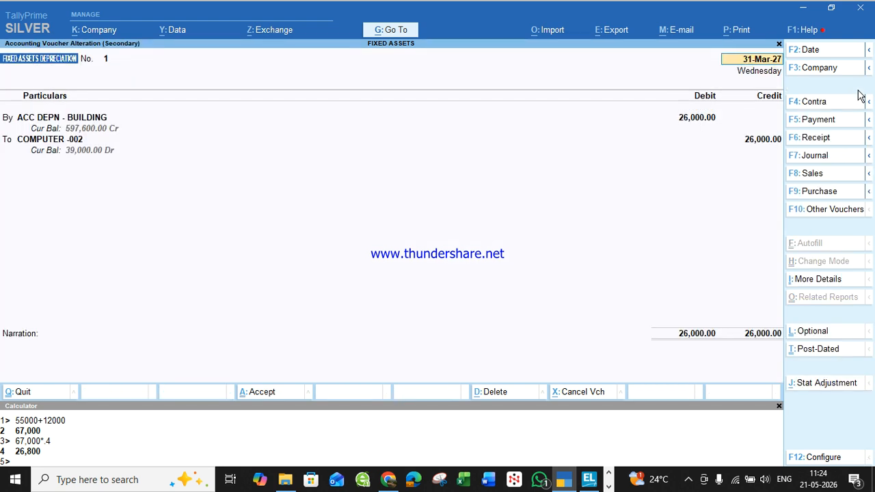
key(Escape)
key(Return)
key(Escape)
key(Escape)
key(Down)
key(Down)
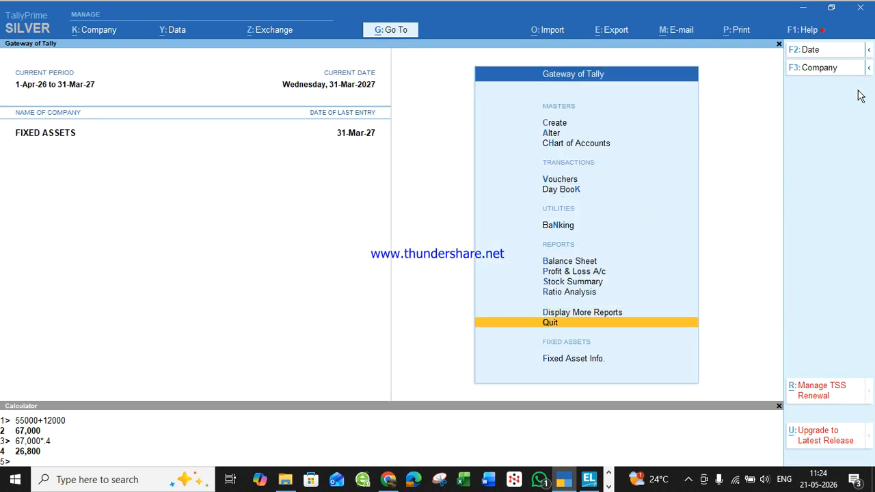
- Open the Income Tax Act depreciation chart and examine the additions and depreciation of COMPUTER -002 and COMPUTER -003
key(Return)
key(Down)
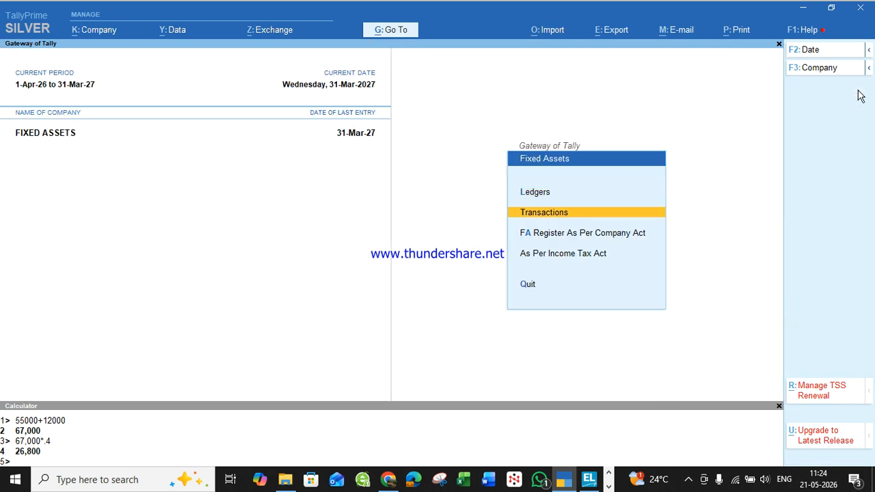
key(Down)
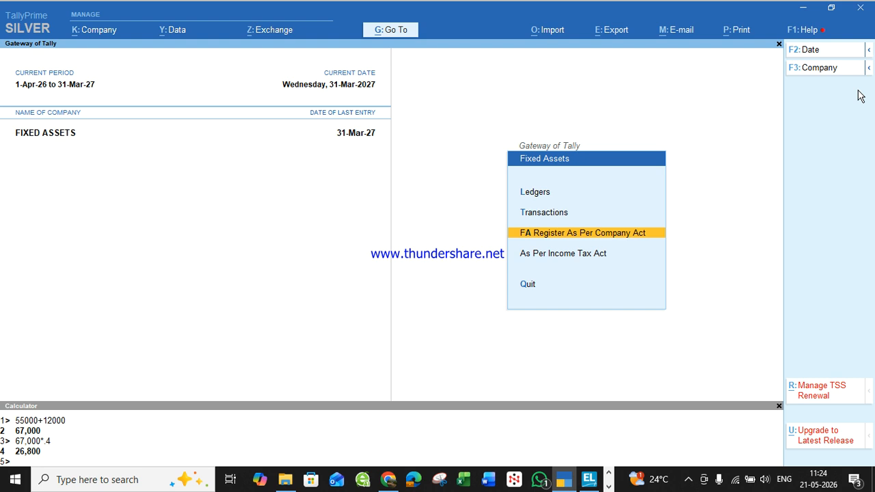
key(Down)
key(Return)
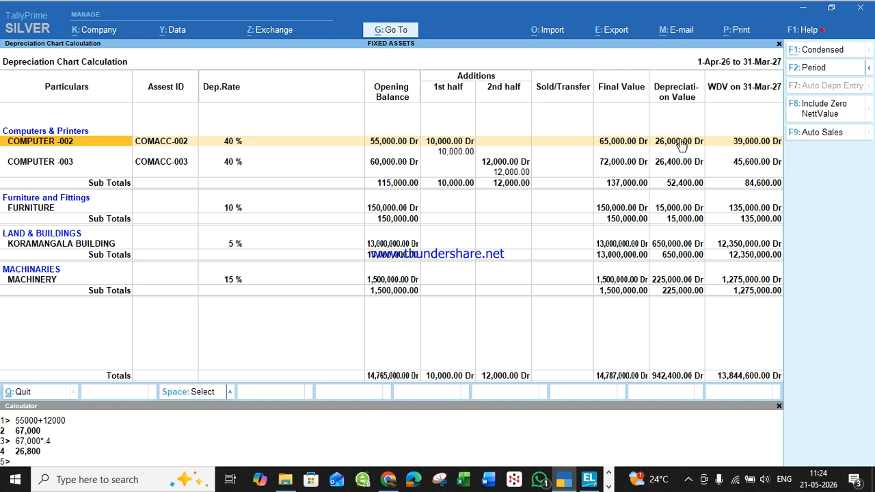
click(400, 170)
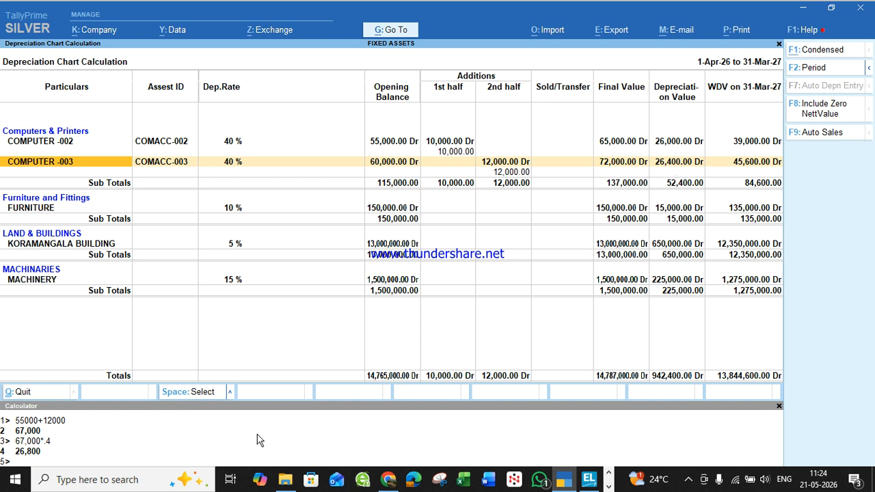
key(ctrl)
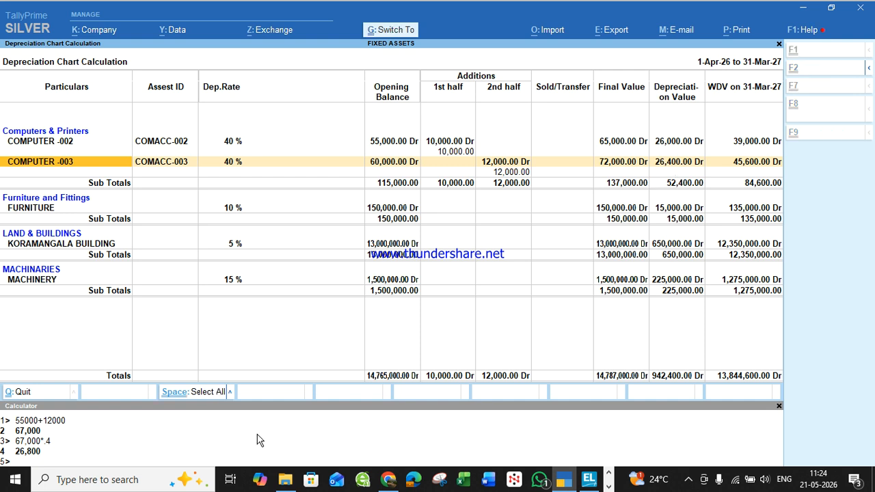
key(ctrl+n)
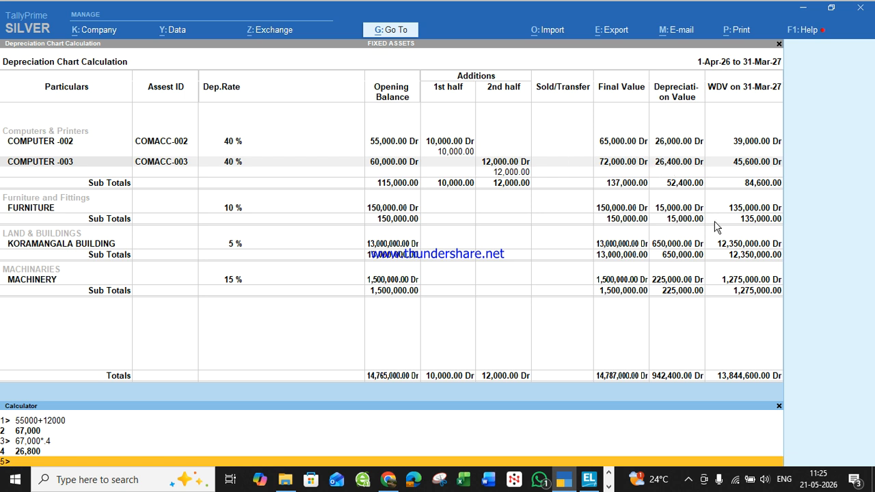
click(521, 163)
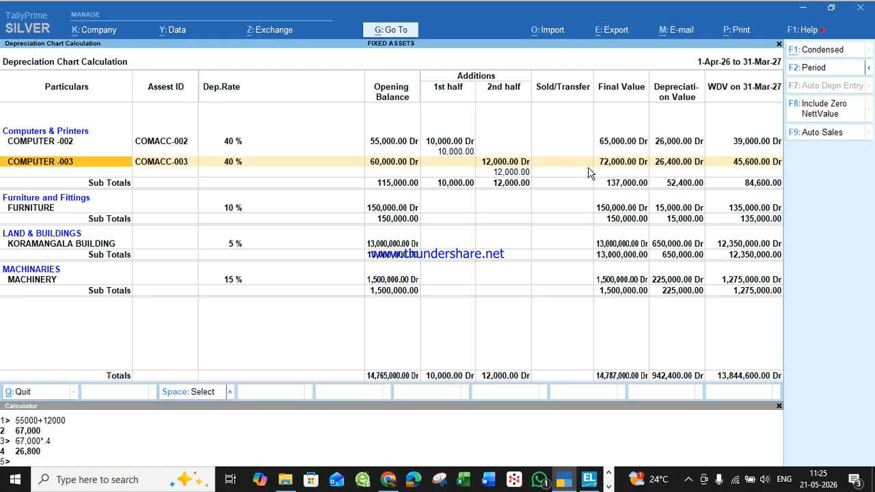
- View the debit and credit lines of depreciation voucher no. 2 in the Day Book and close the voucher
key(Escape)
key(Escape)
key(d)
key(d)
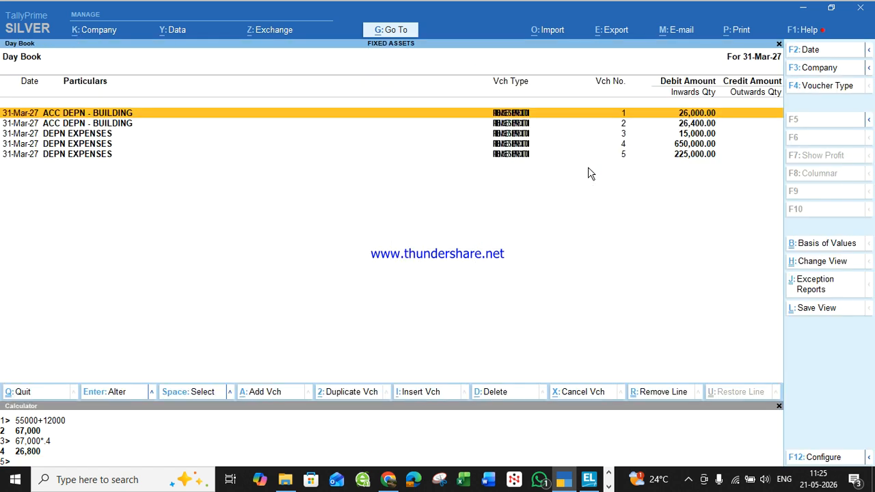
key(Down)
key(Return)
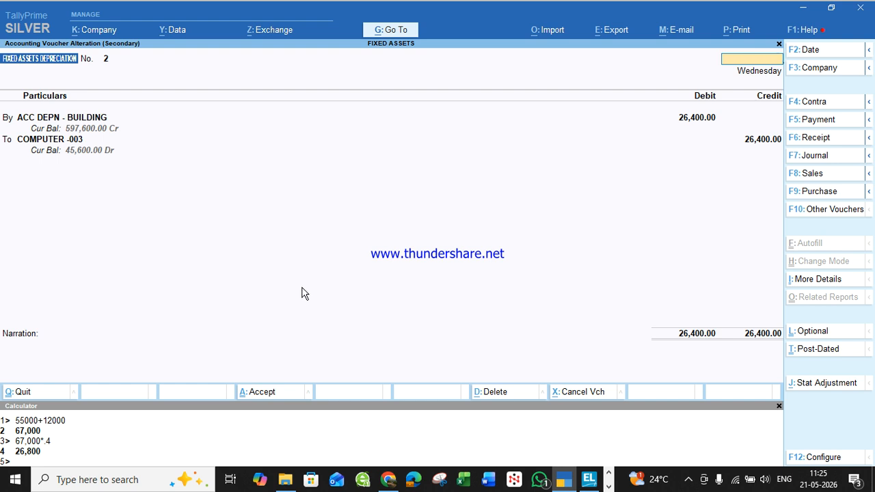
key(Escape)
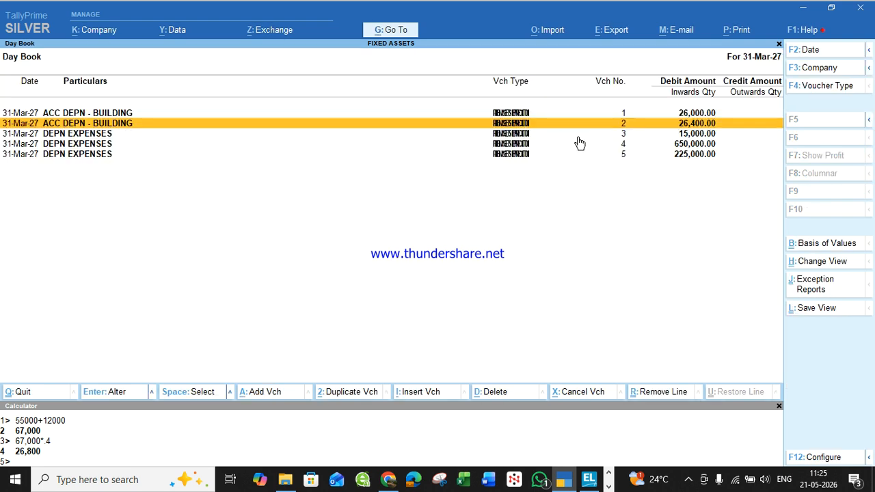
- Open the COMPUTER -003 ledger for alteration from depreciation voucher no. 2 and bring up its auto sales/depreciation details
key(Return)
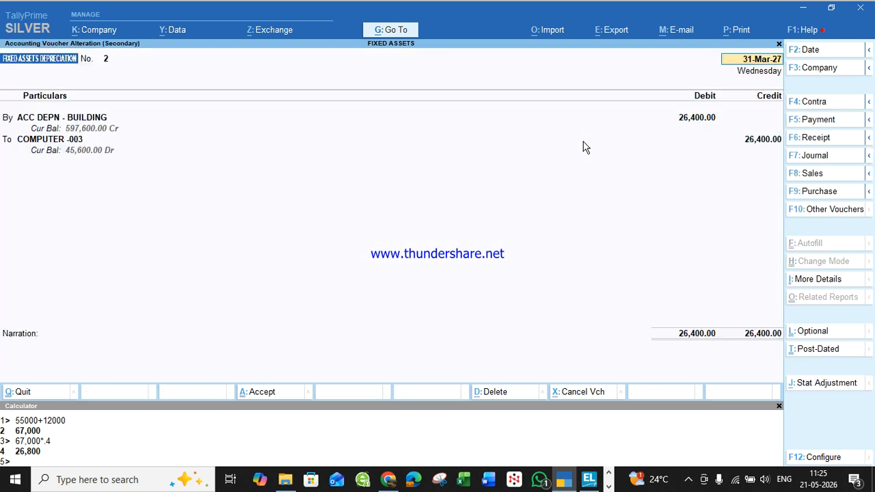
click(43, 137)
key(ctrl+Return)
key(Return)
key(Return)
key(Return)
key(Return)
key(Return)
key(Return)
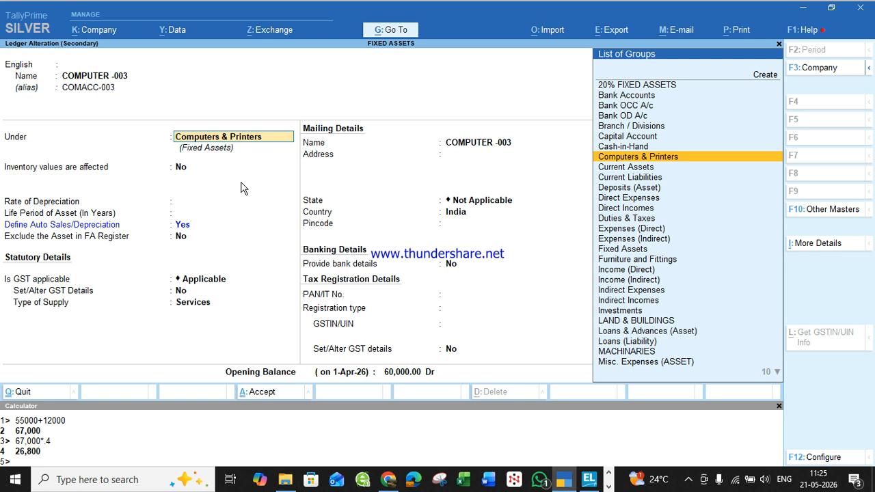
key(Return)
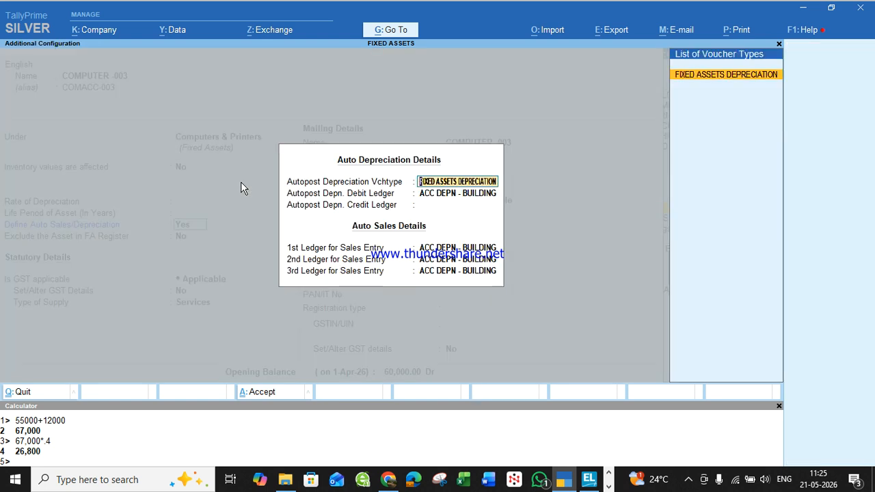
- Set COMPUTER -003's autopost depreciation debit ledger to DEPN EXPENSES and credit ledger to ACC DEPN - COMPUTER, and save the ledger
key(Return)
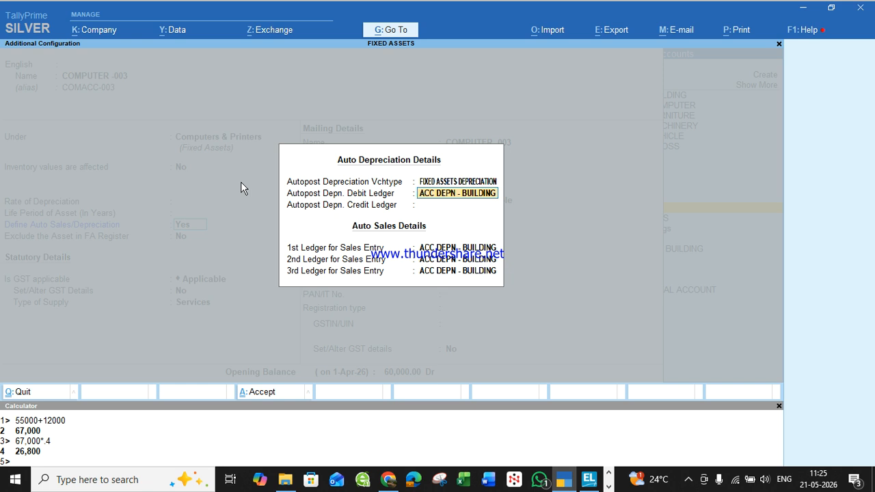
text(Ex)
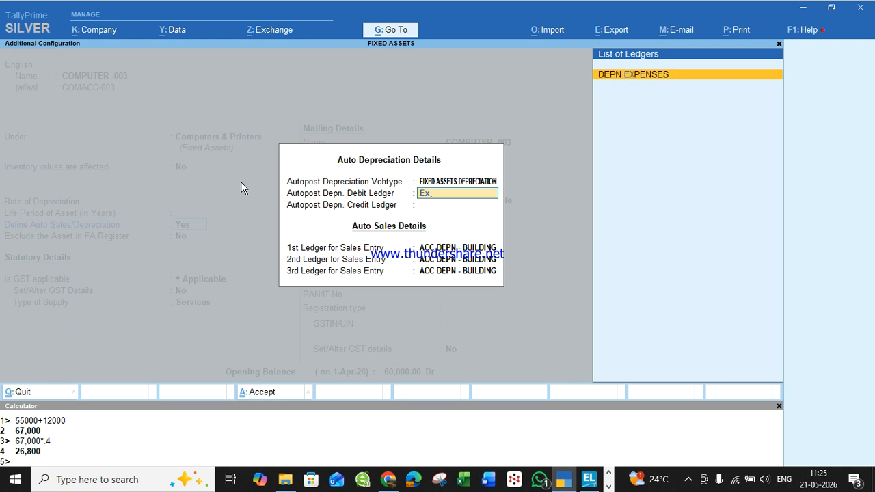
key(Return)
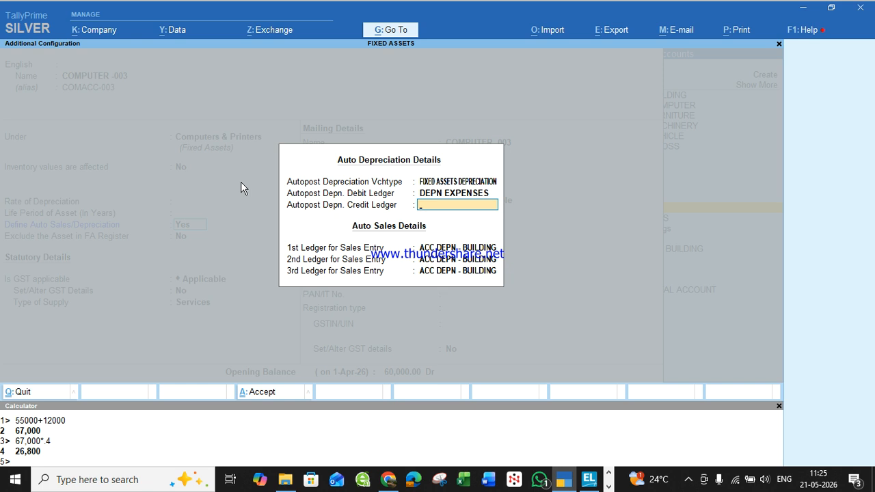
text(Acc)
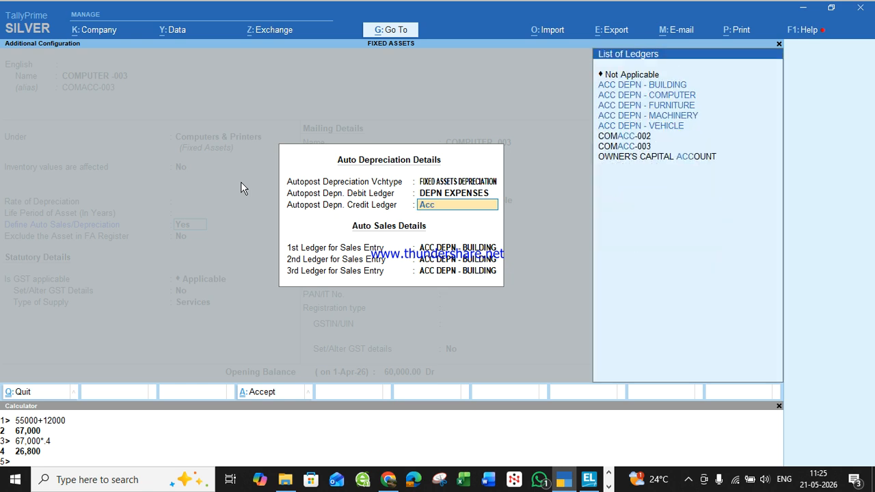
key(Down)
key(Down)
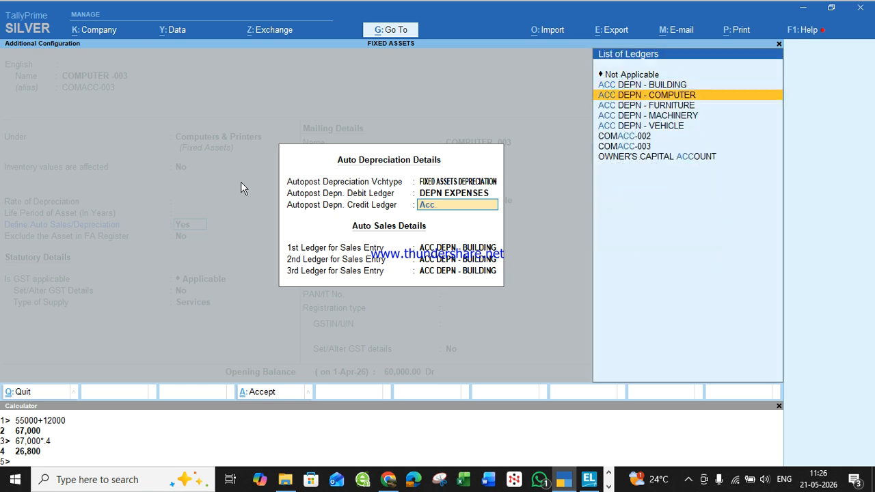
key(Return)
key(ctrl+a)
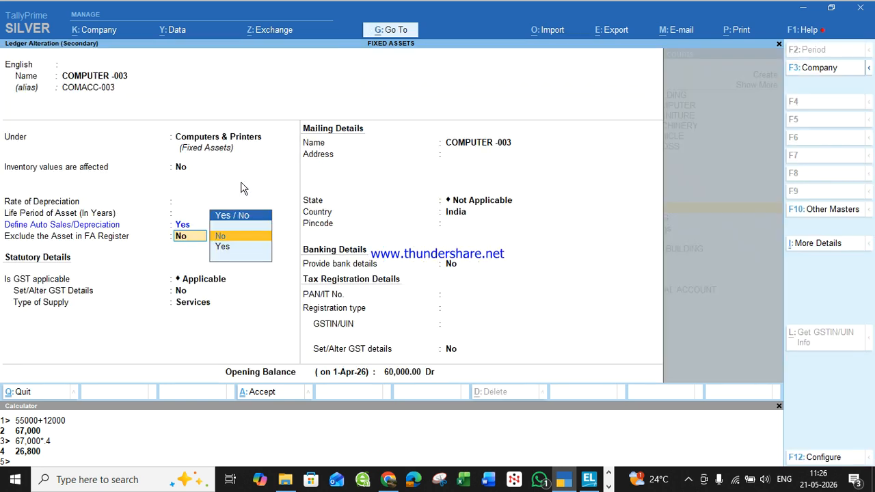
key(ctrl+a)
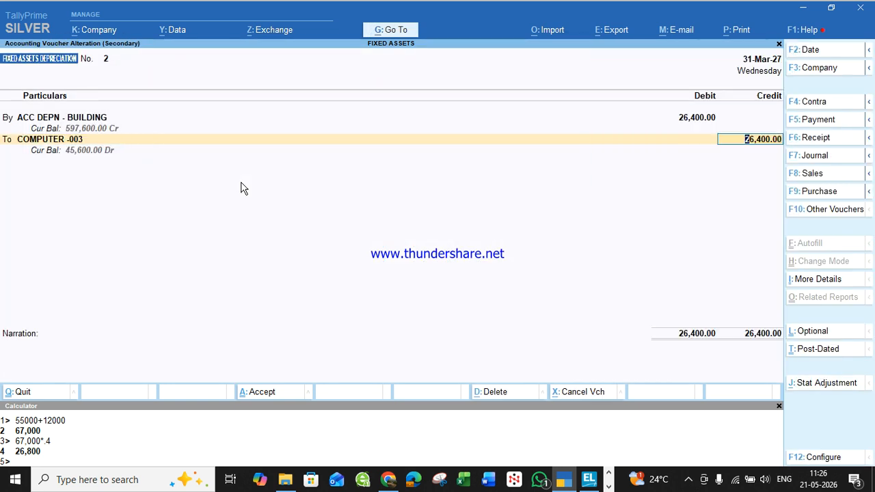
- Quit depreciation voucher no. 2 without saving and delete all the depreciation vouchers in the 31-Mar-27 Day Book
key(Escape)
key(Escape)
key(y)
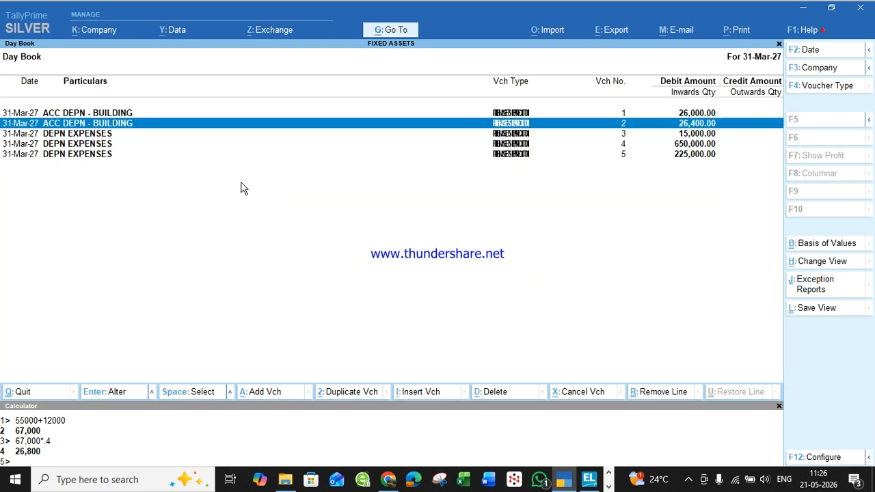
key(ctrl+space)
key(alt+d)
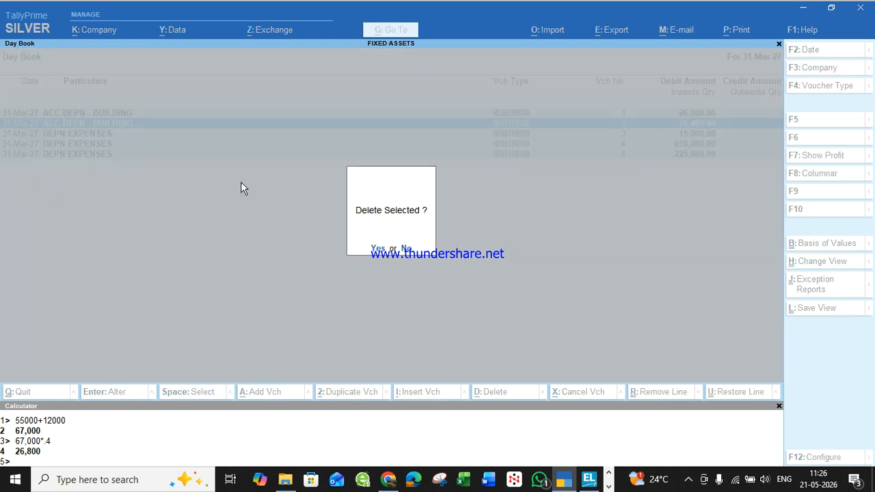
key(y)
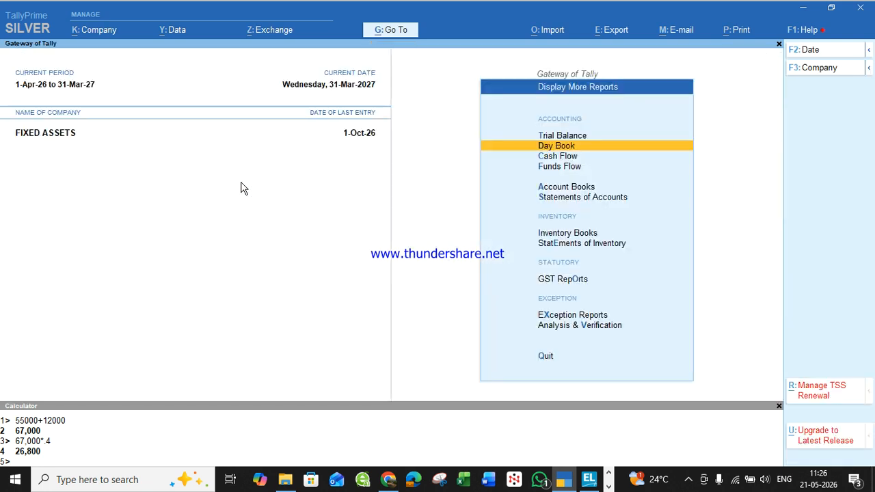
- Select all assets in the Income Tax Act depreciation chart, regenerate their automatic depreciation entries and return to the Gateway of Tally
key(Escape)
key(Return)
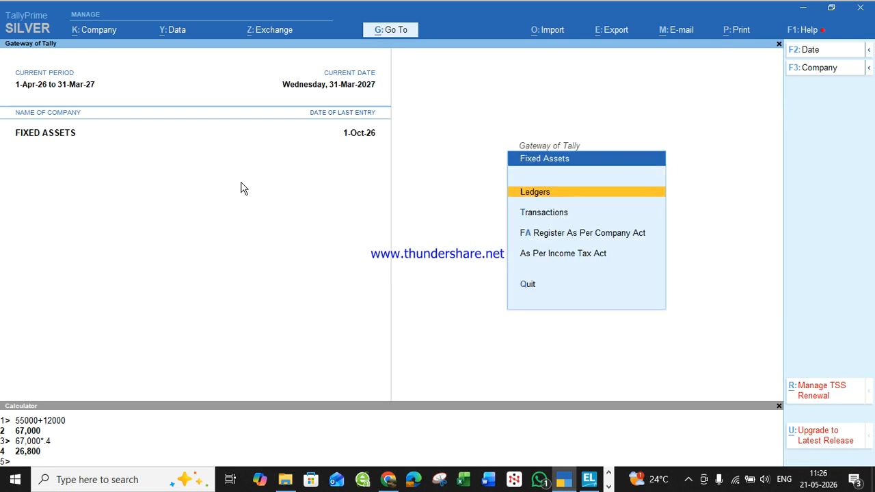
key(Down)
key(Down)
key(Down)
key(Return)
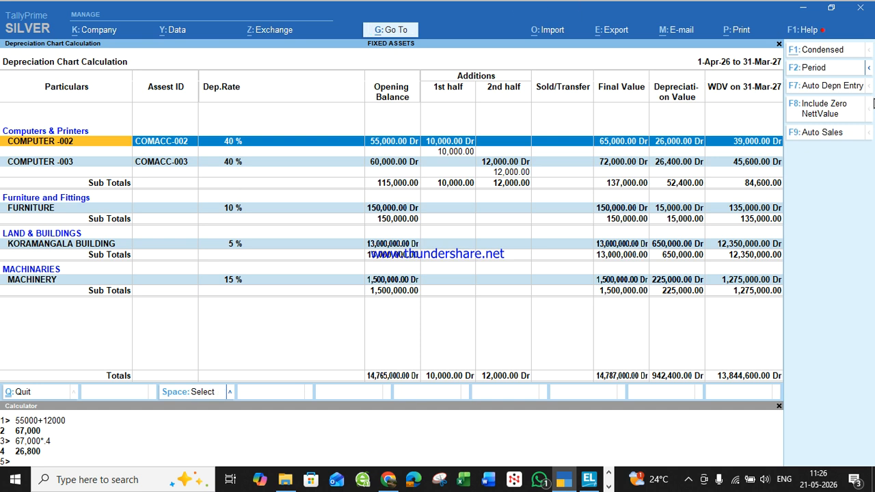
click(833, 85)
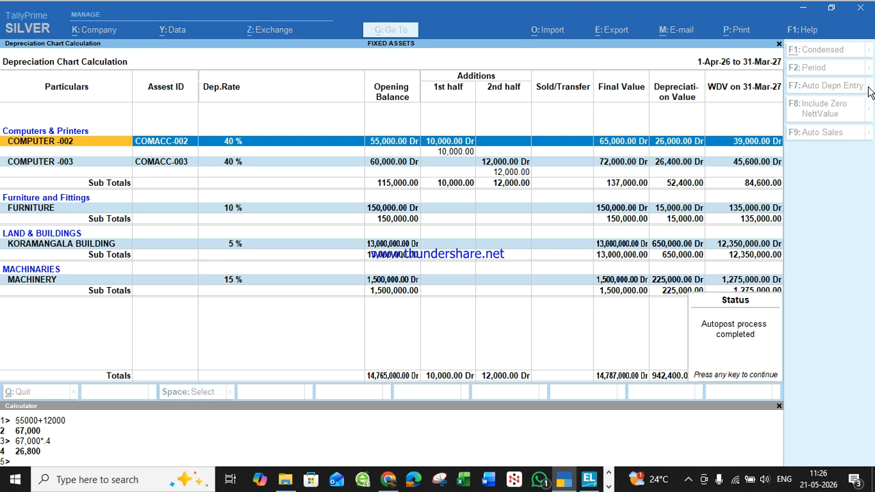
key(Down)
key(Escape)
key(Escape)
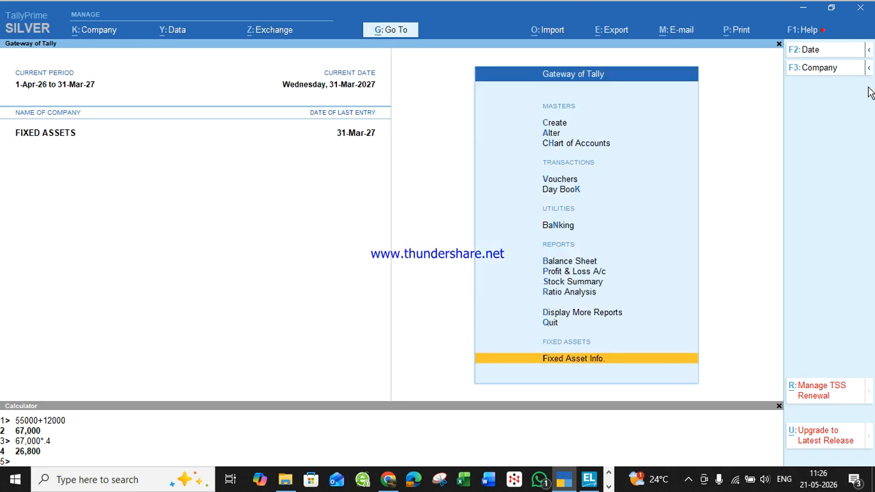
- Check the debit and credit ledgers of the regenerated depreciation voucher no. 2 in the Day Book, and close both
key(k)
key(Down)
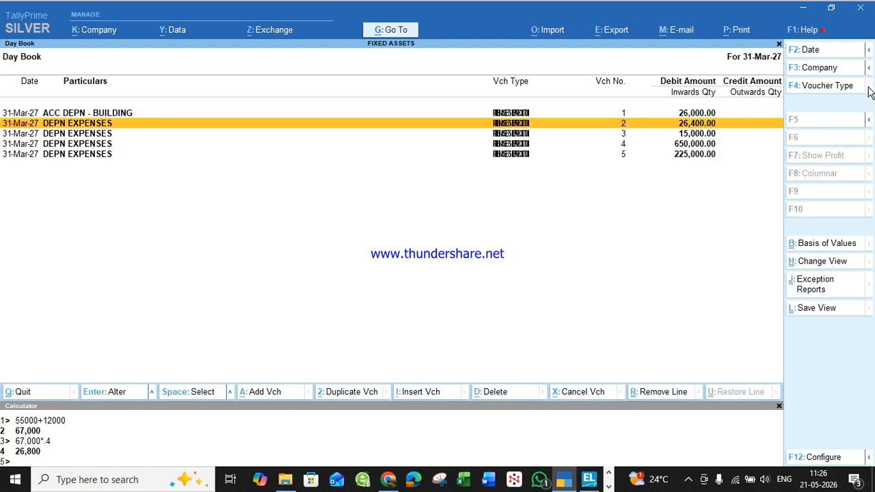
key(Return)
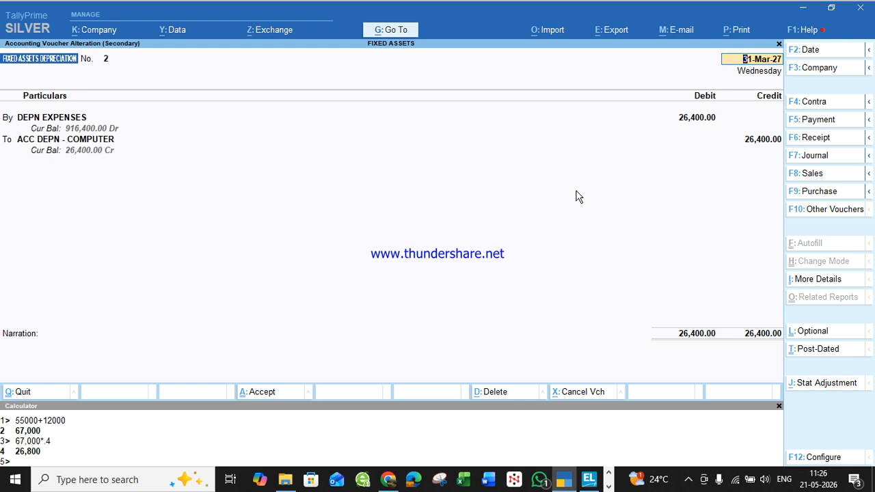
key(Escape)
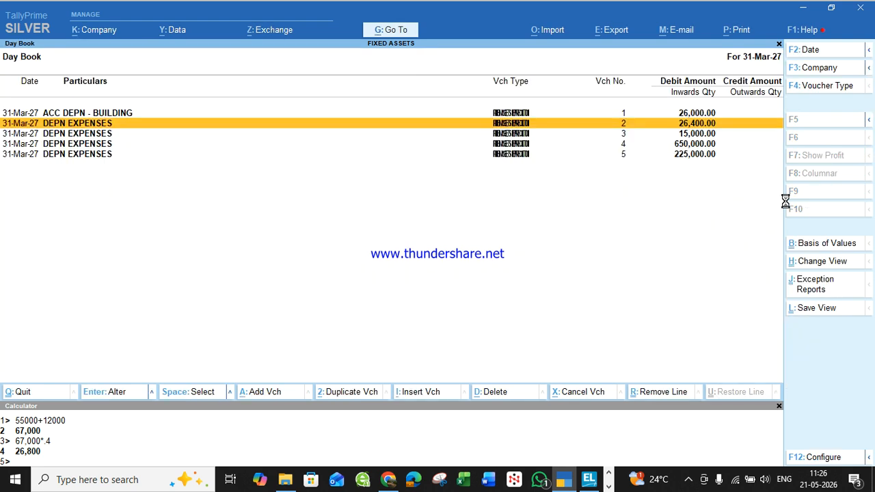
key(Escape)
key(Escape)
- Open the fixed asset information options from the Gateway of Tally
key(Down)
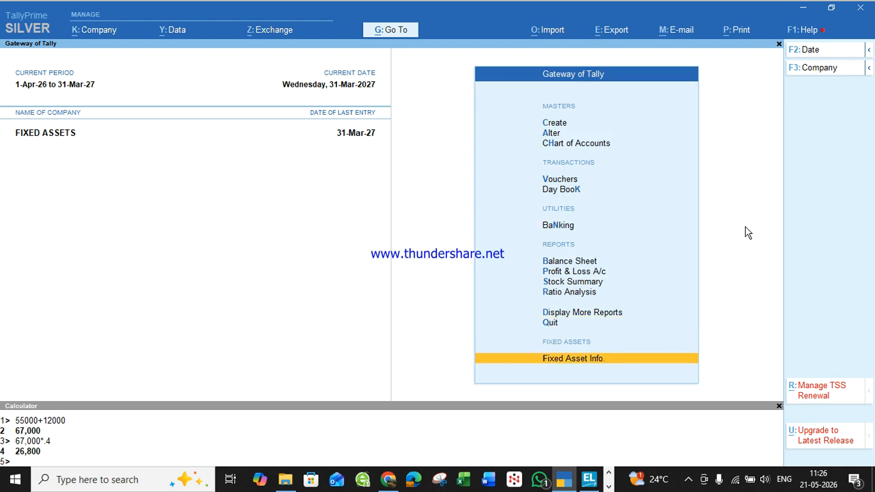
key(Return)
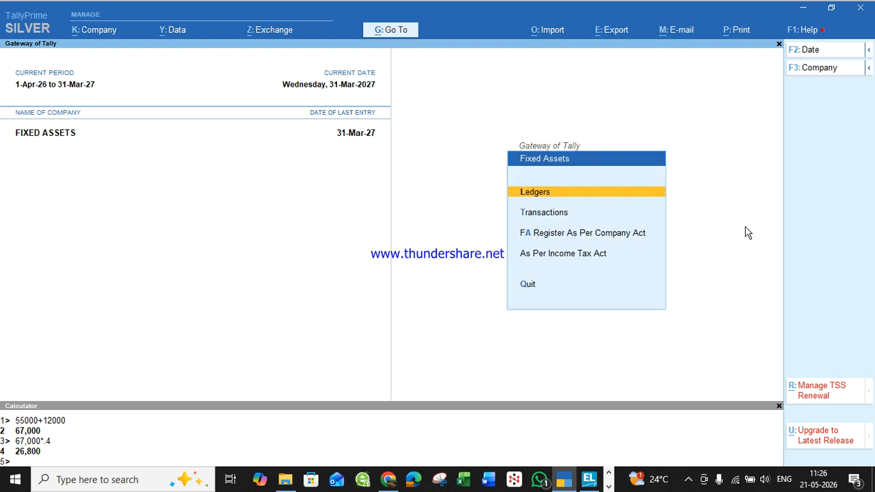